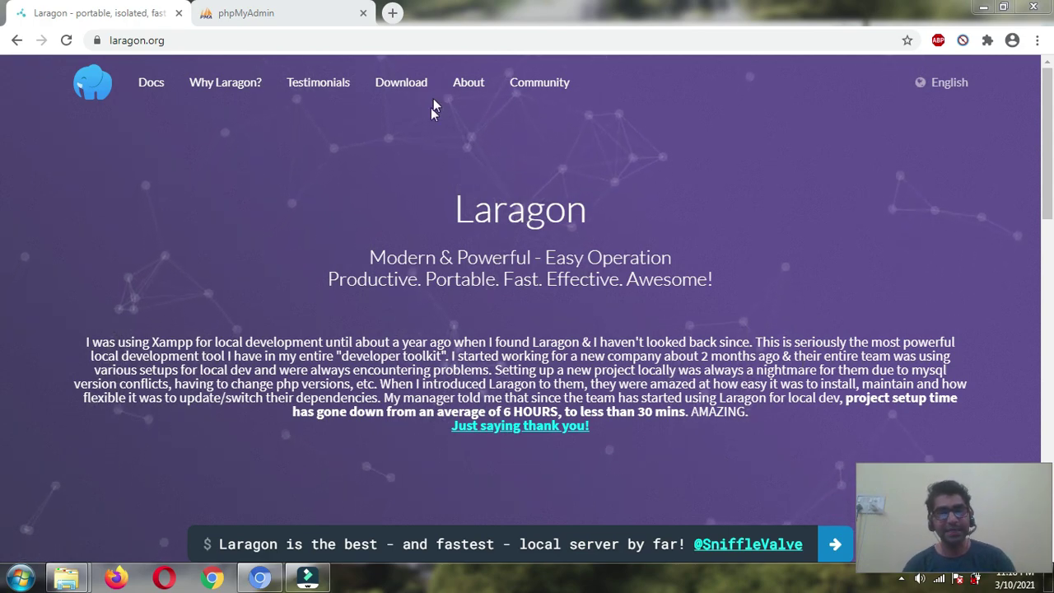
- Search Google for 'xampp' in a new tab
click(395, 14)
text(x)
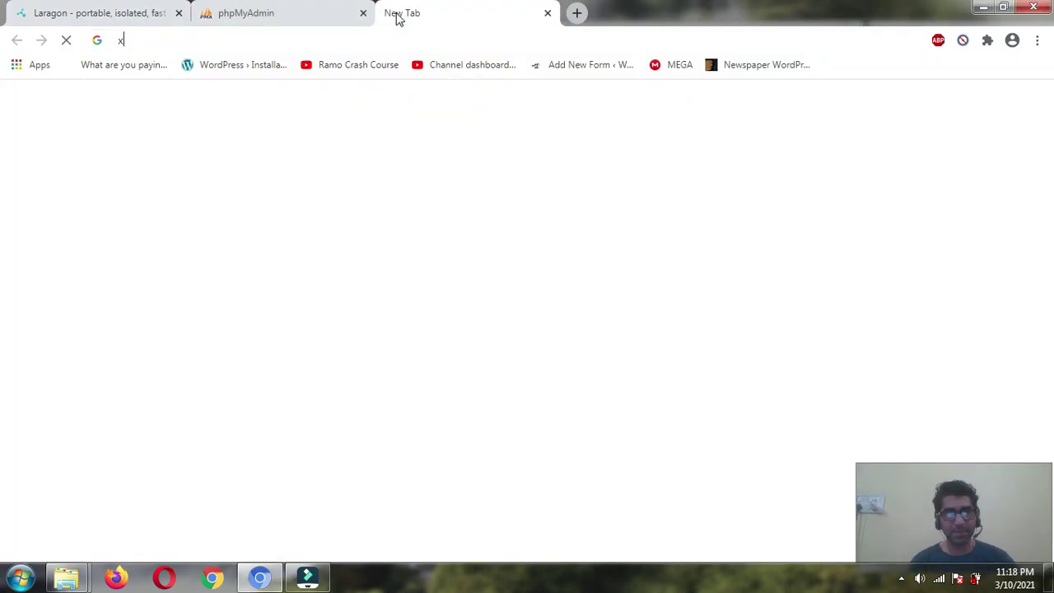
text(ampp)
key(Return)
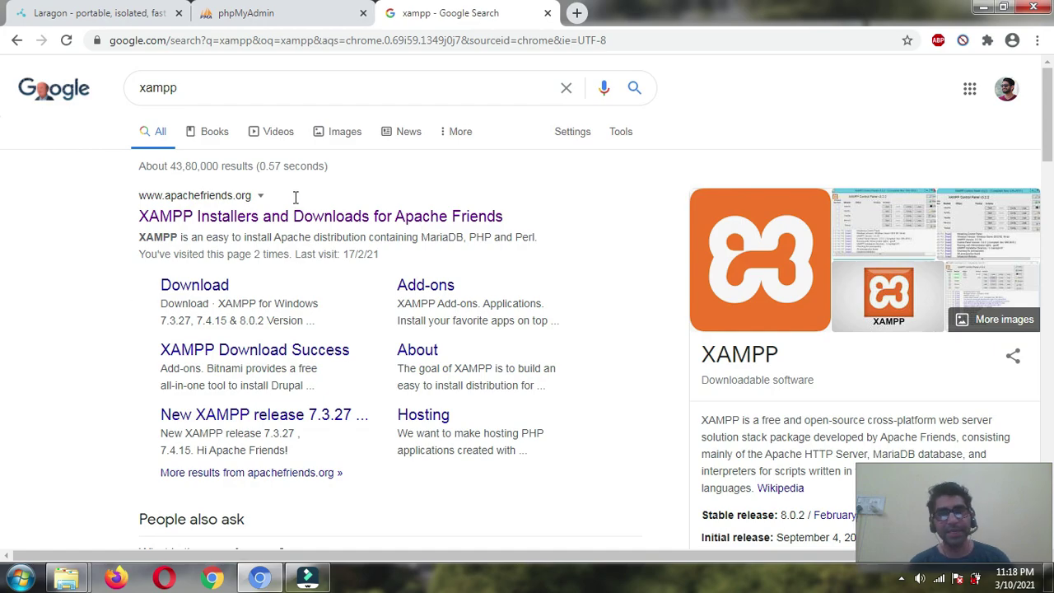
scroll(272, 256, down, 2)
scroll(264, 291, up, 2)
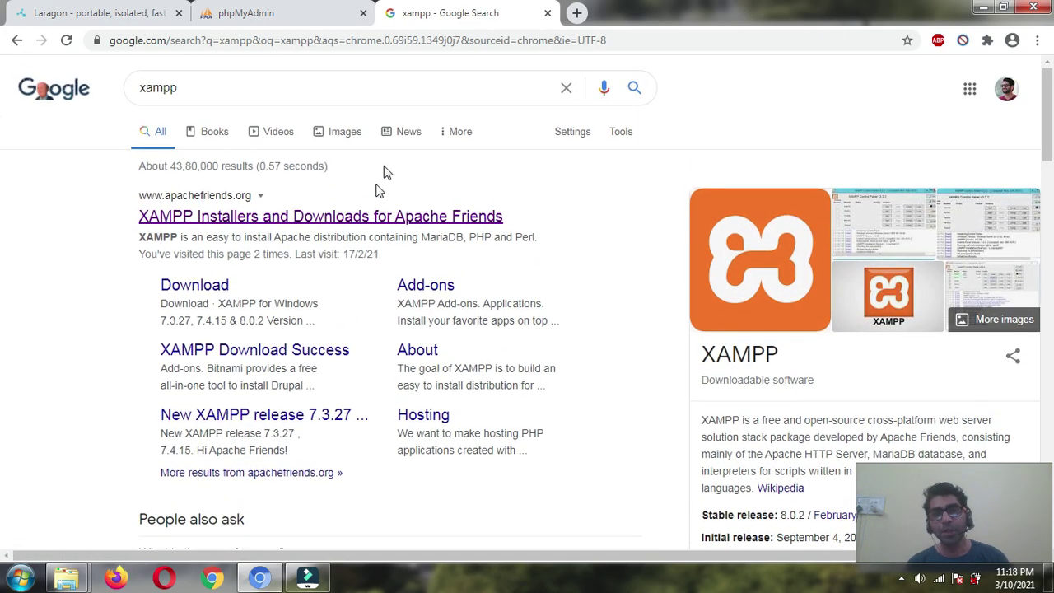
- Search Google for 'local by flywheel' in another new tab
click(579, 15)
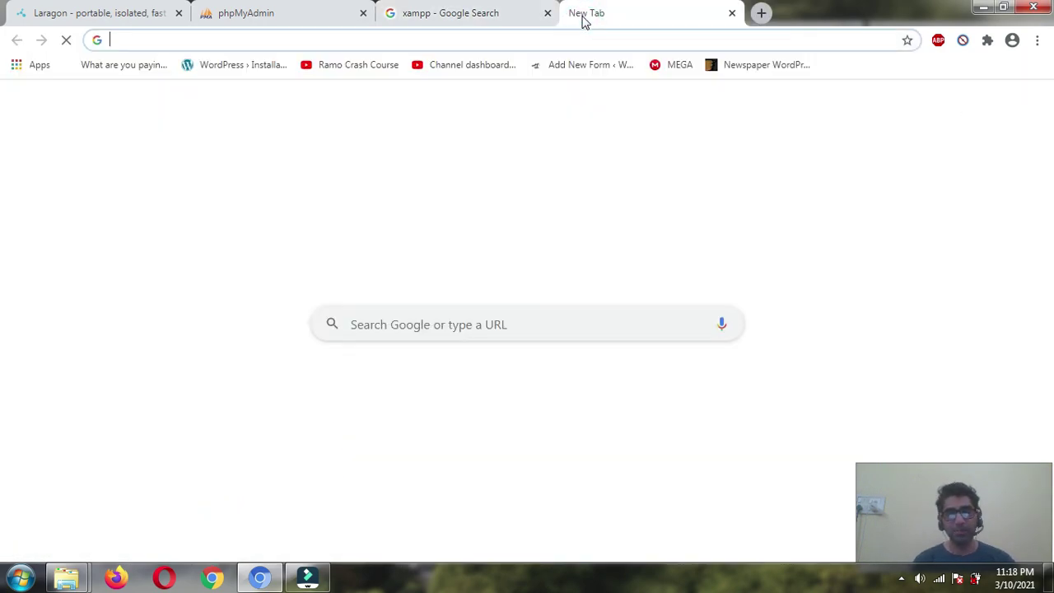
text(local by )
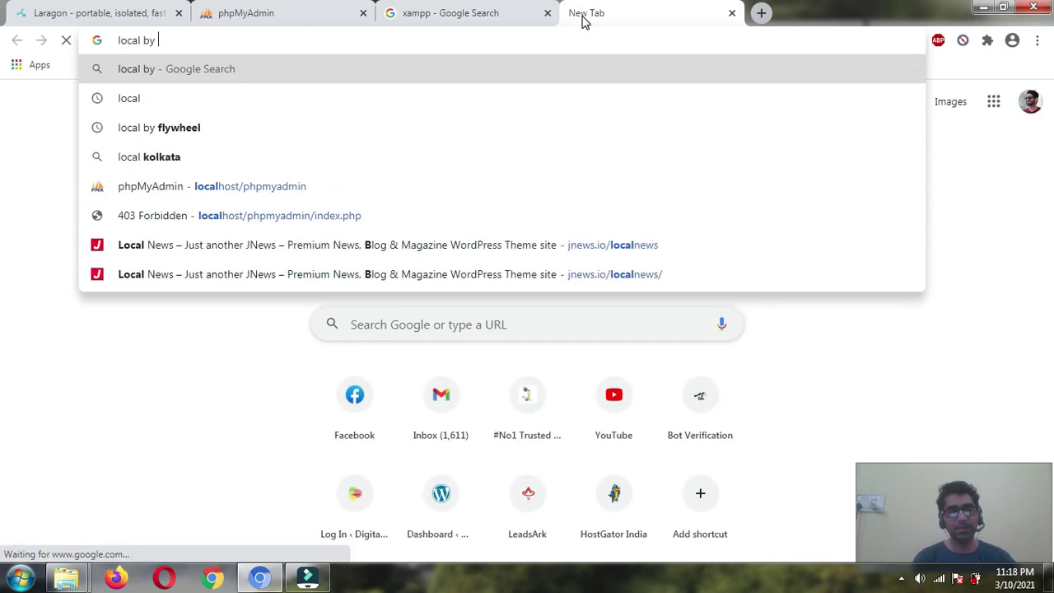
text(f)
key(Down)
key(Return)
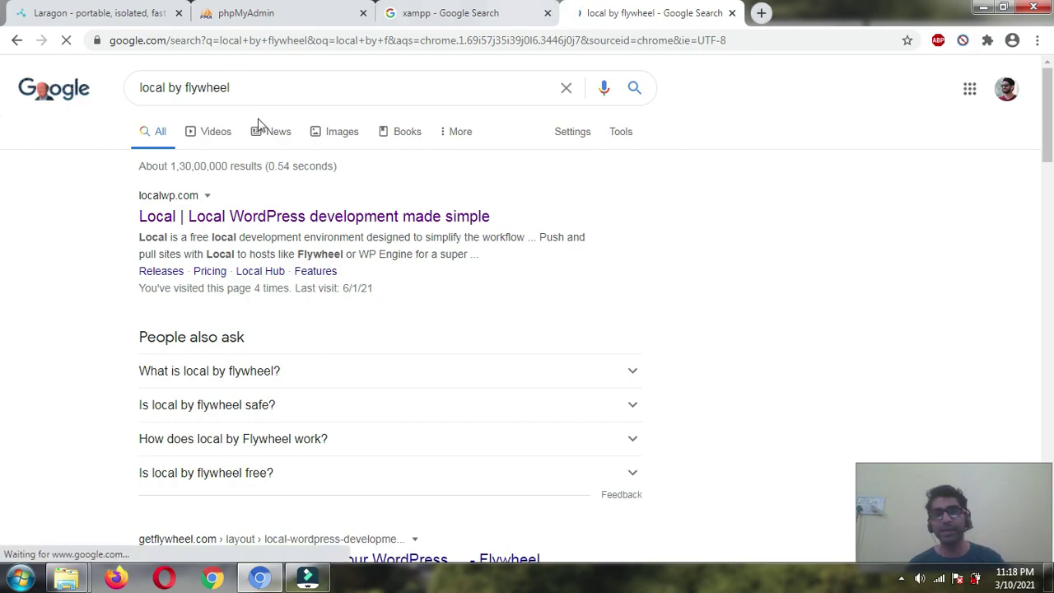
- Compare the two result tabs, then open the localwp.com Local WordPress site
click(475, 6)
key(ctrl+shift+Tab)
key(ctrl+Tab)
key(ctrl+Tab)
click(498, 40)
click(459, 14)
click(679, 13)
click(464, 8)
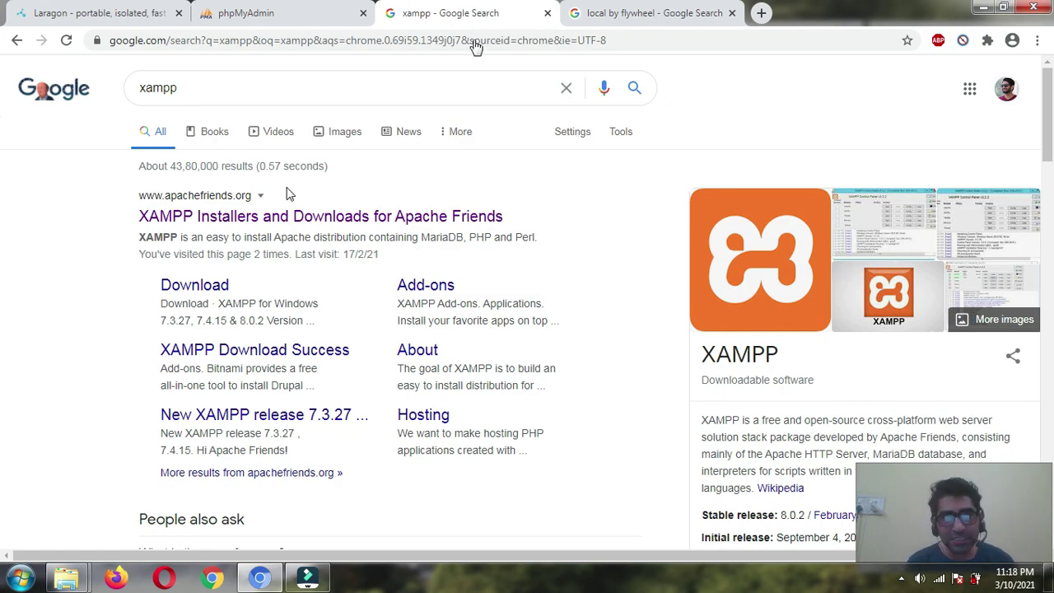
click(696, 10)
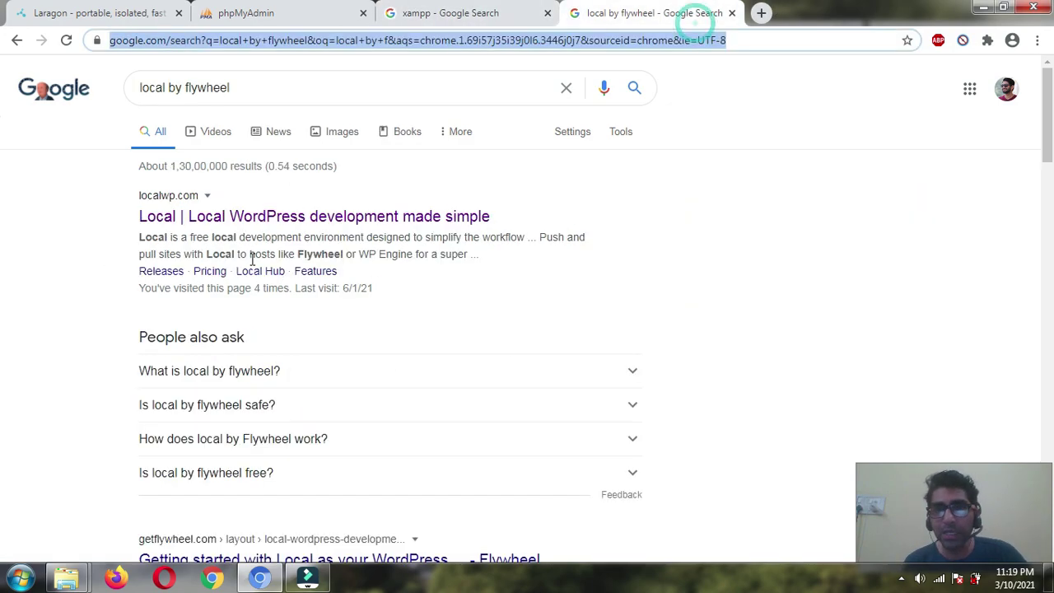
click(243, 218)
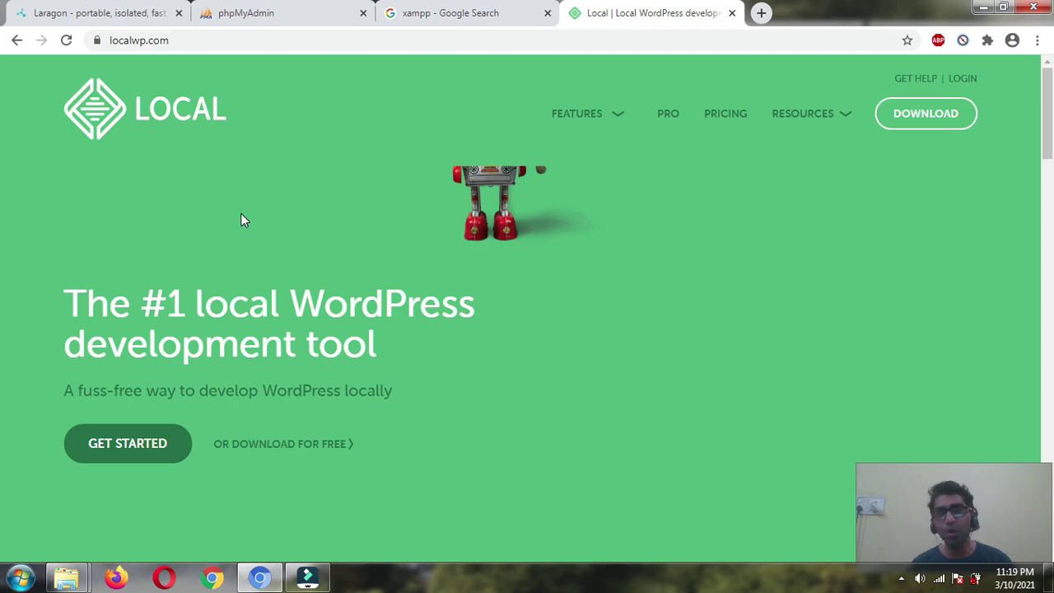
- Open the Apache Friends XAMPP home page from the xampp results, then return to laragon.org
click(494, 11)
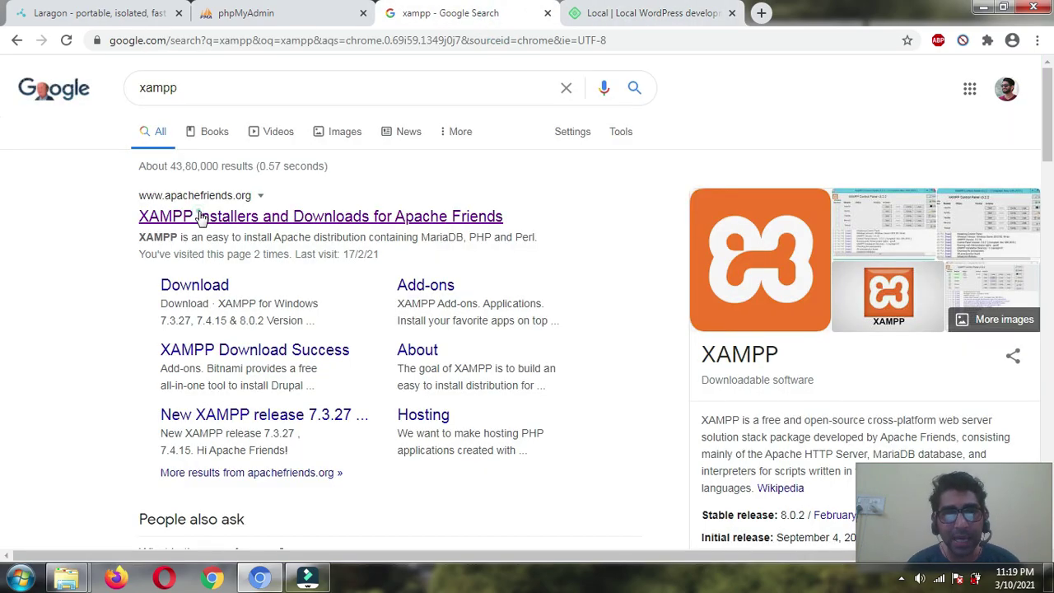
click(201, 216)
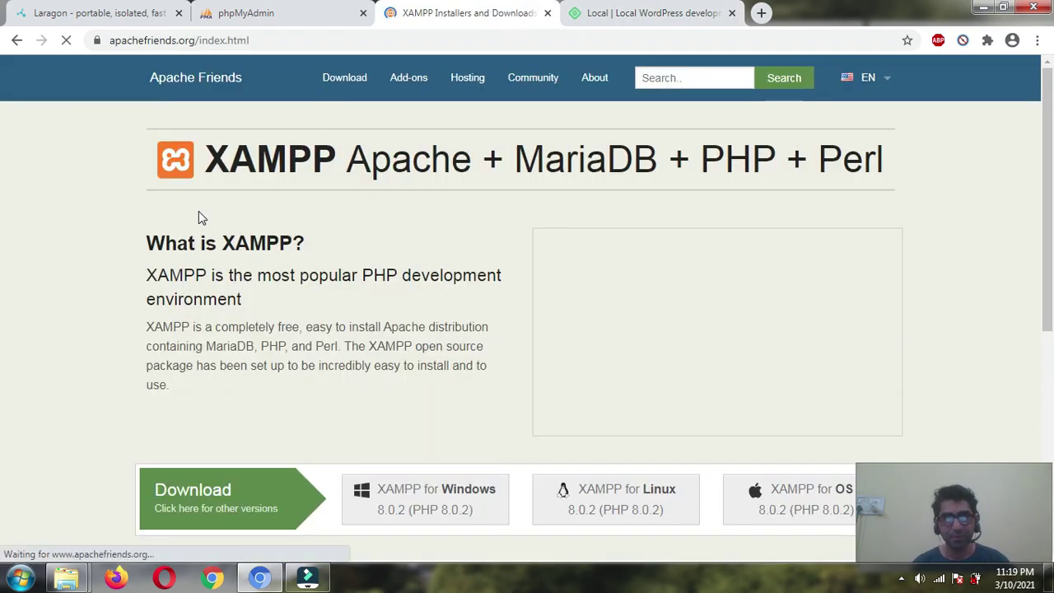
scroll(124, 494, down, 3)
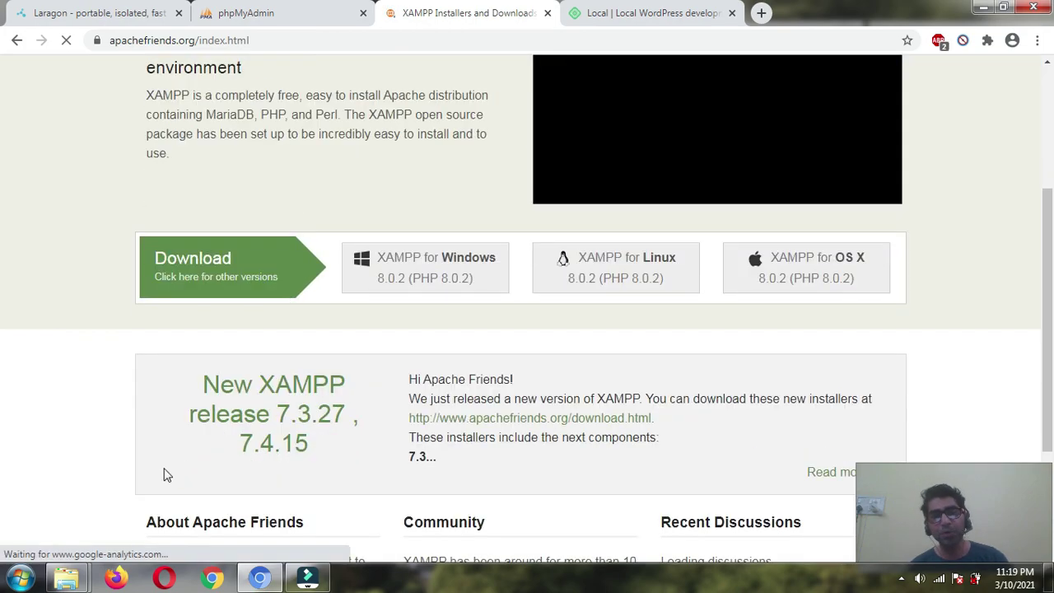
scroll(528, 211, up, 3)
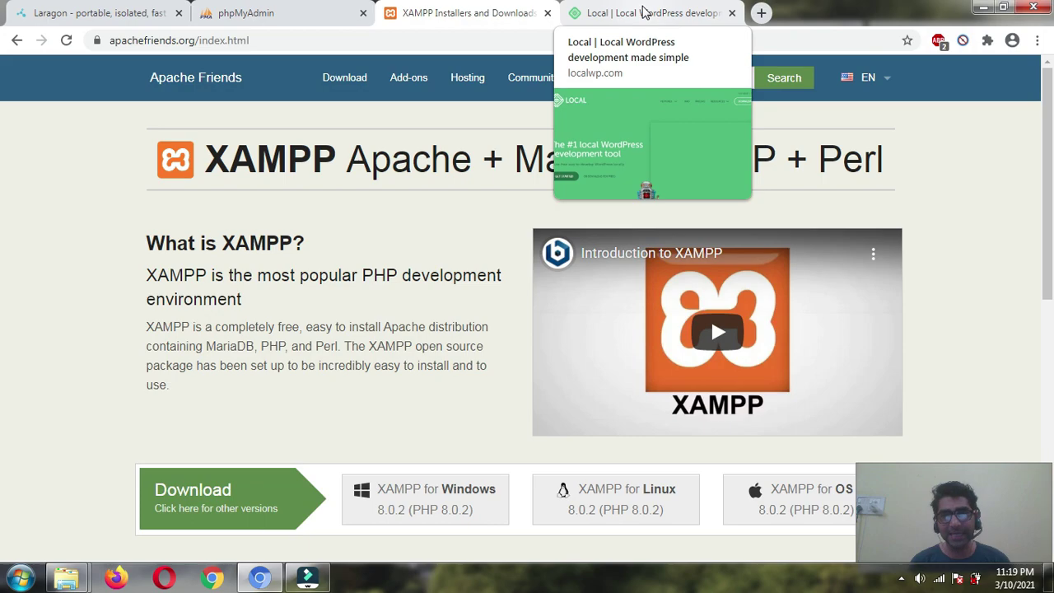
click(319, 8)
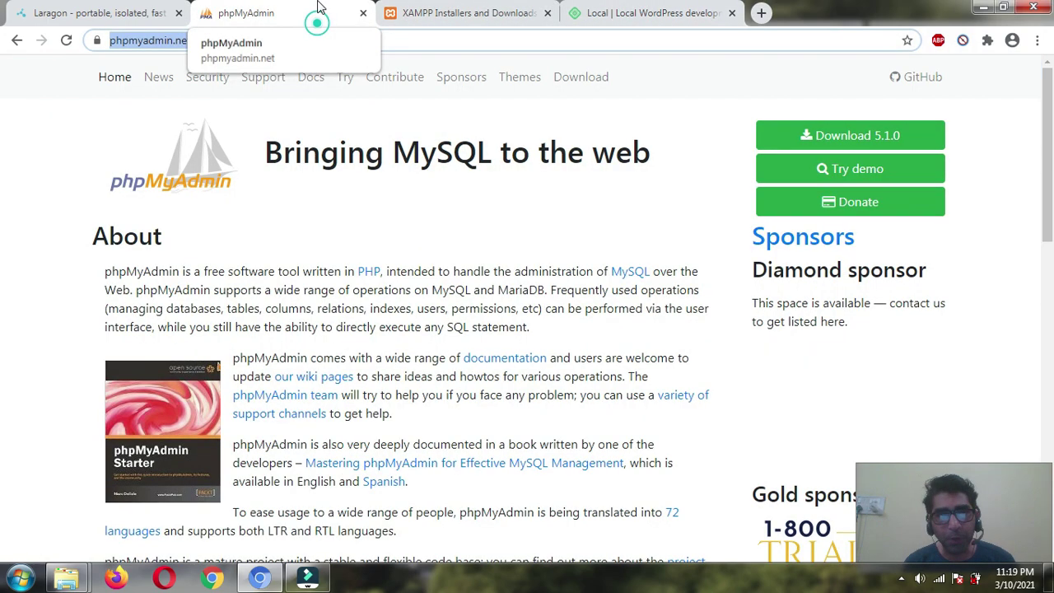
click(94, 8)
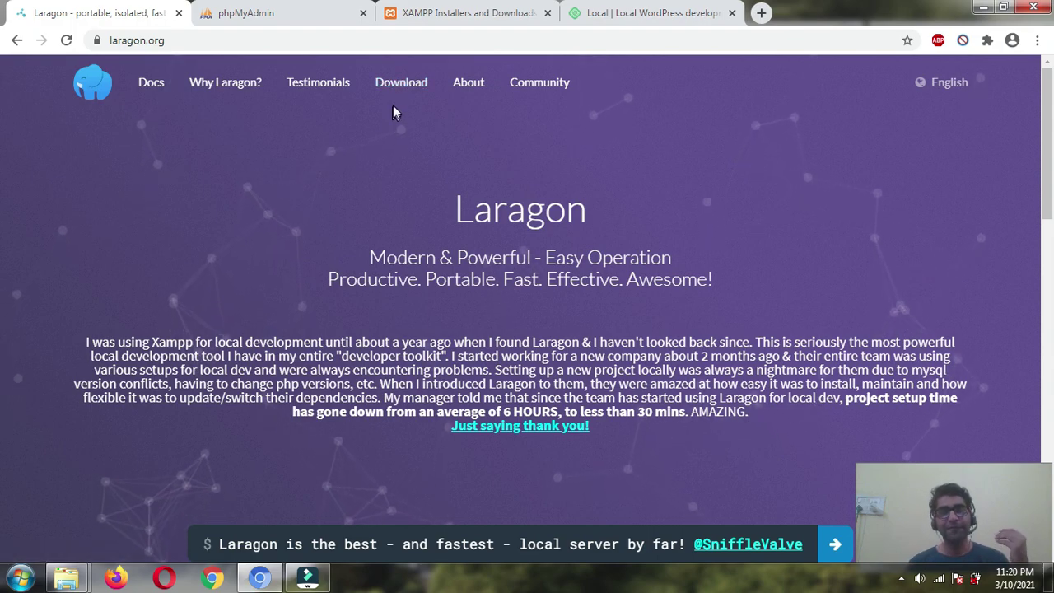
- Go to laragon.org/download and download the Full (130 MB) Laragon edition
click(401, 83)
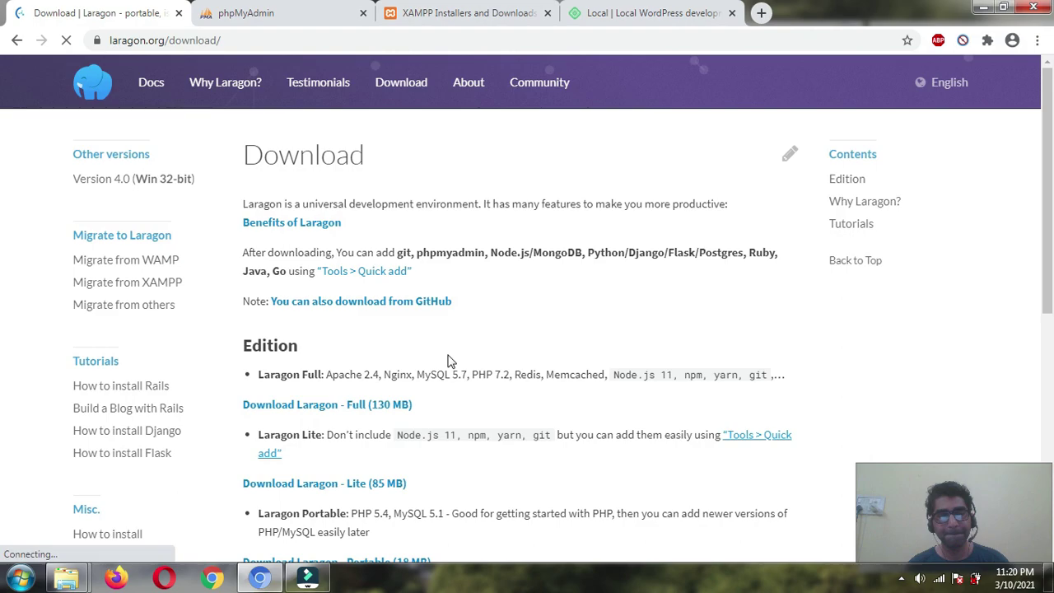
scroll(447, 361, down, 2)
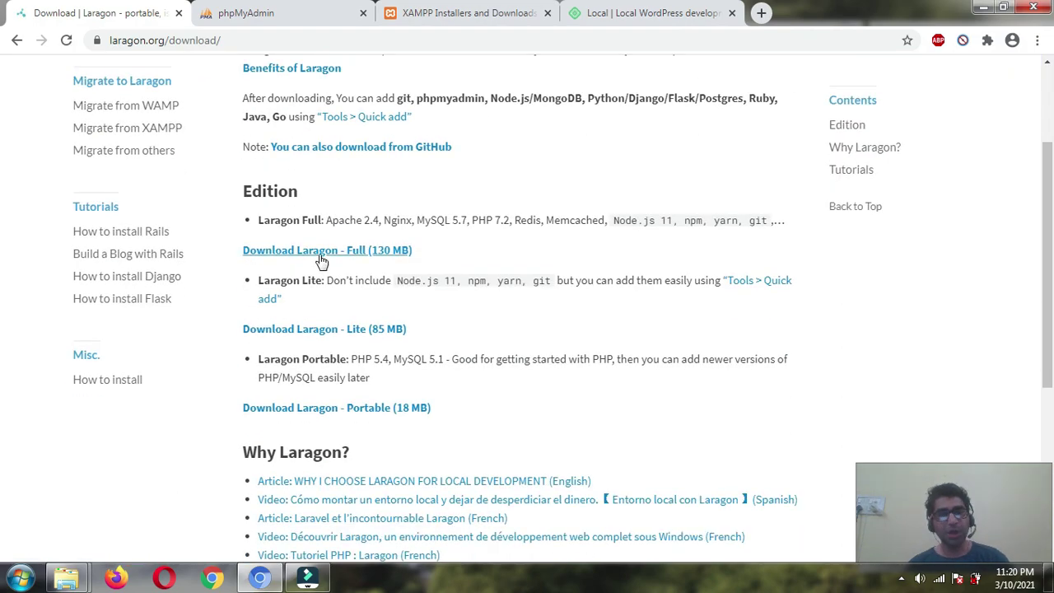
click(321, 259)
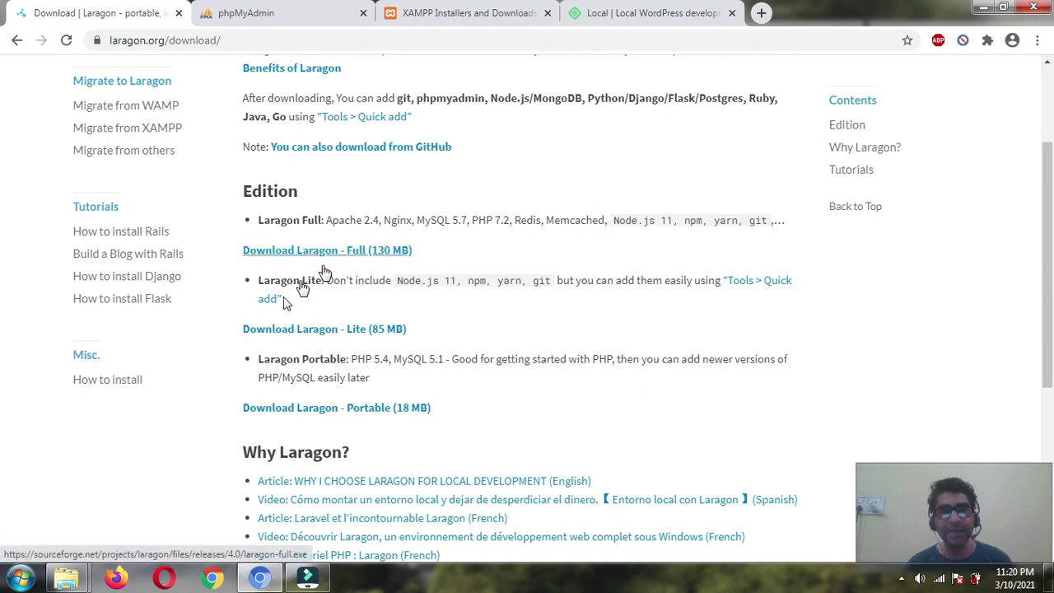
scroll(247, 329, down, 3)
scroll(183, 387, down, 1)
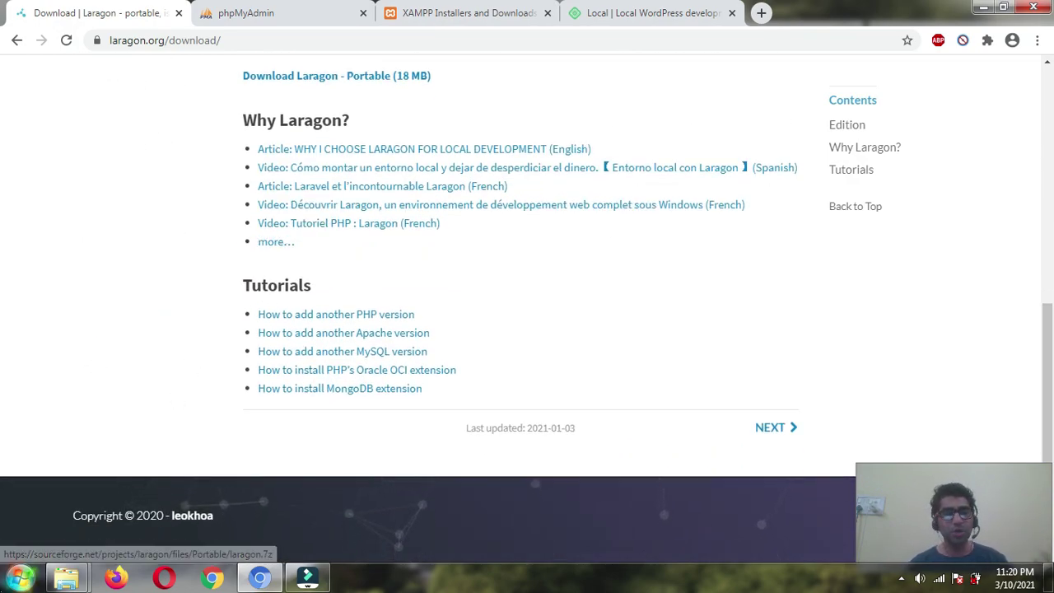
click(20, 578)
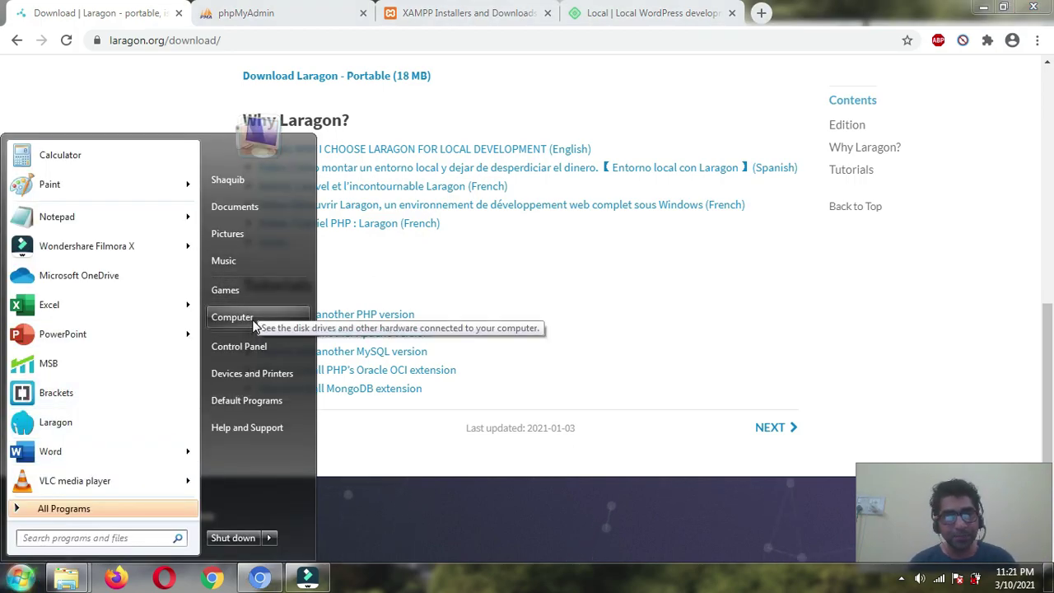
- Browse in Explorer to the laragon folder on Local Disk (D:)
click(66, 578)
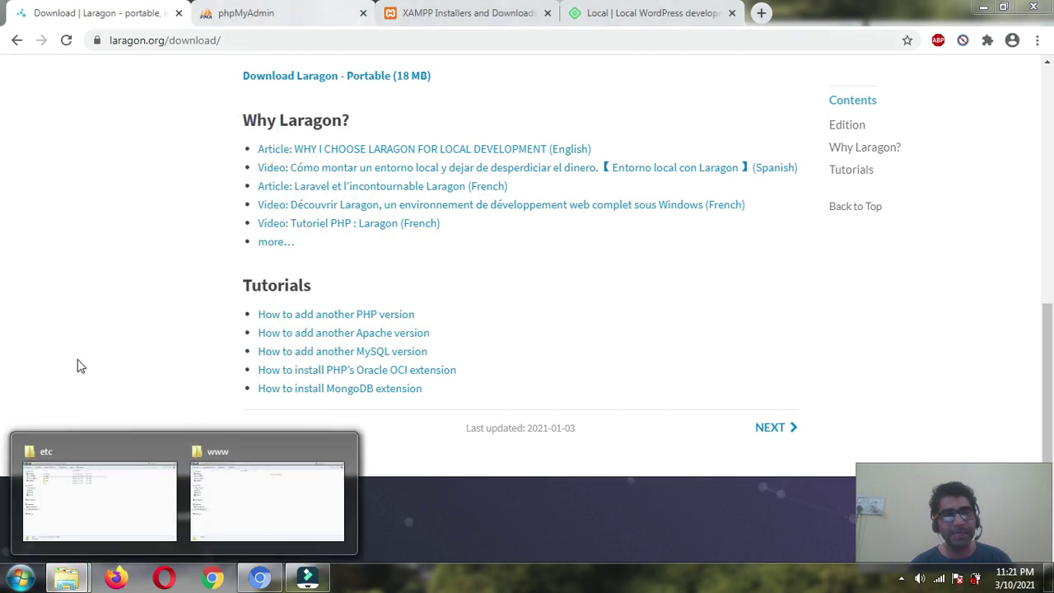
click(110, 510)
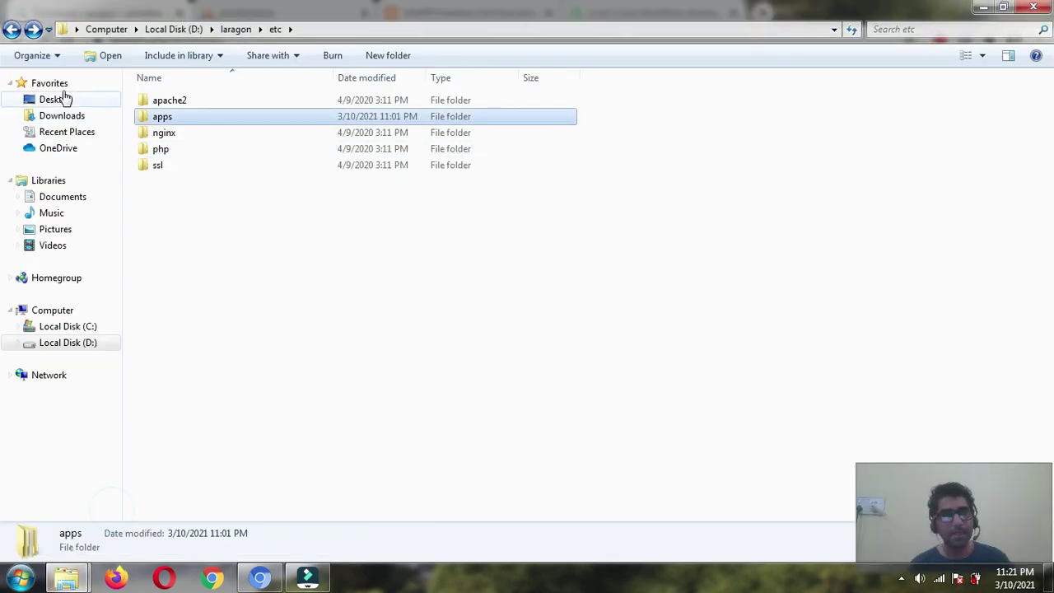
click(172, 30)
click(216, 221)
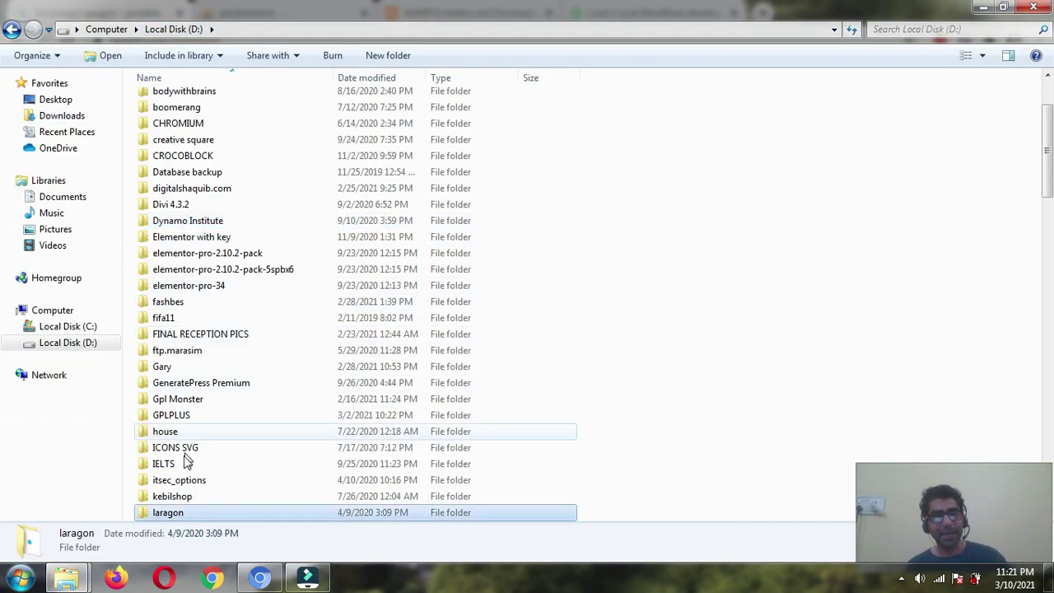
double_click(192, 512)
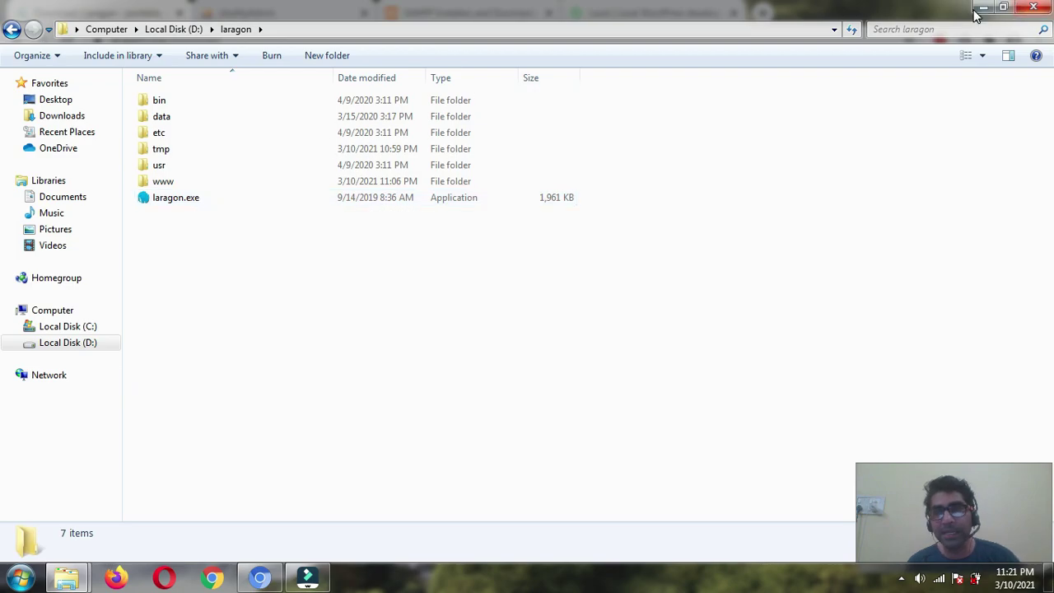
- Launch Laragon from the Start menu search and return to Chrome
click(20, 578)
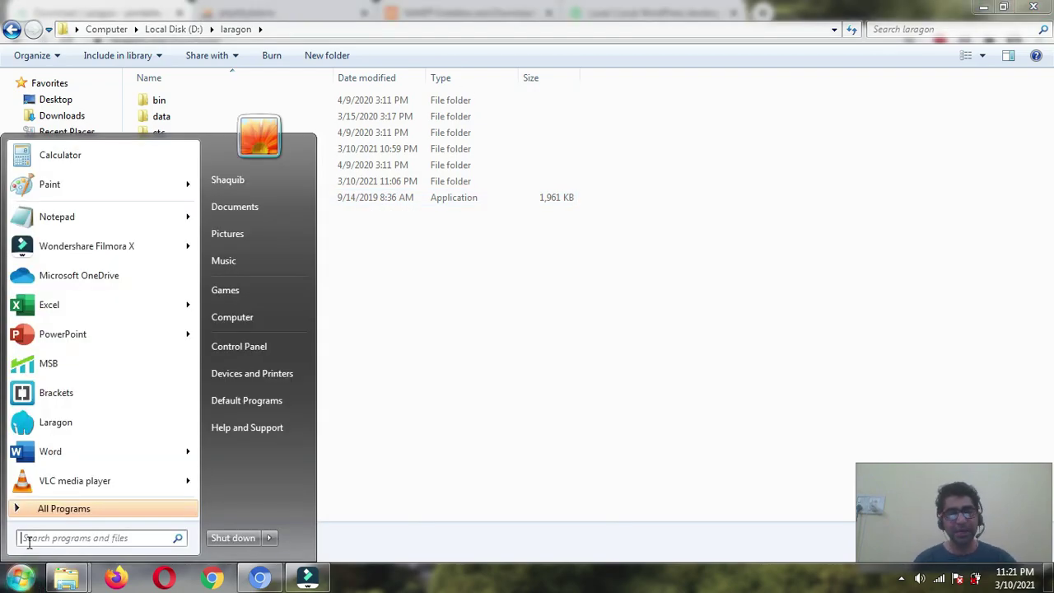
text(lara)
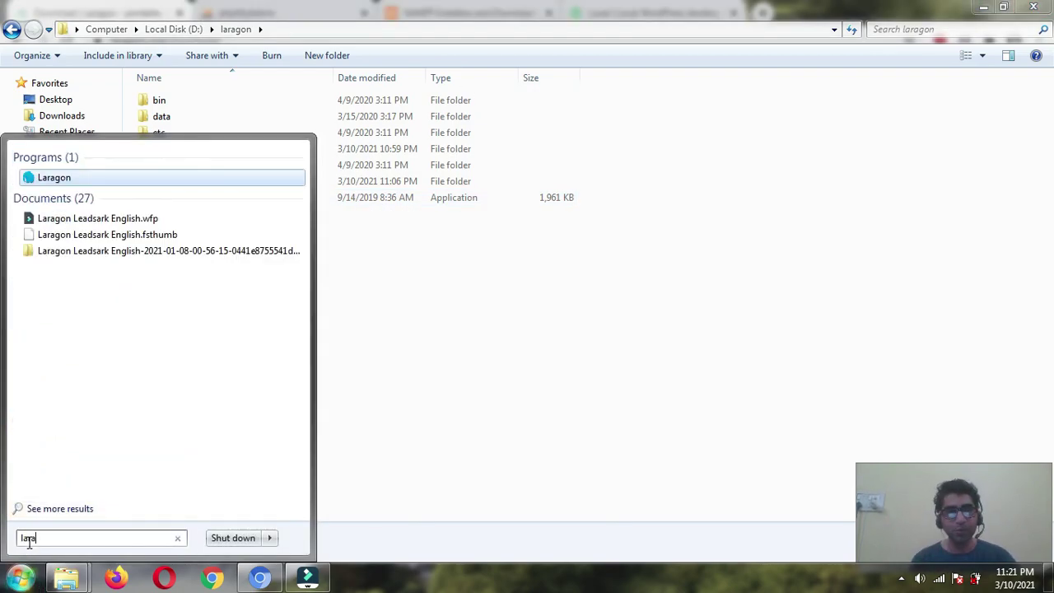
click(55, 178)
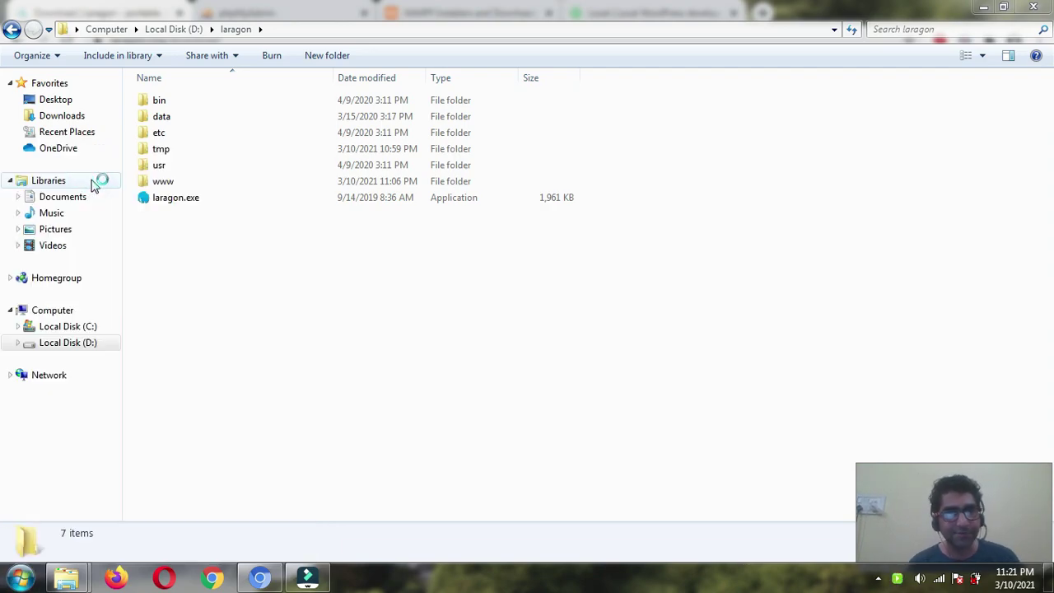
click(260, 577)
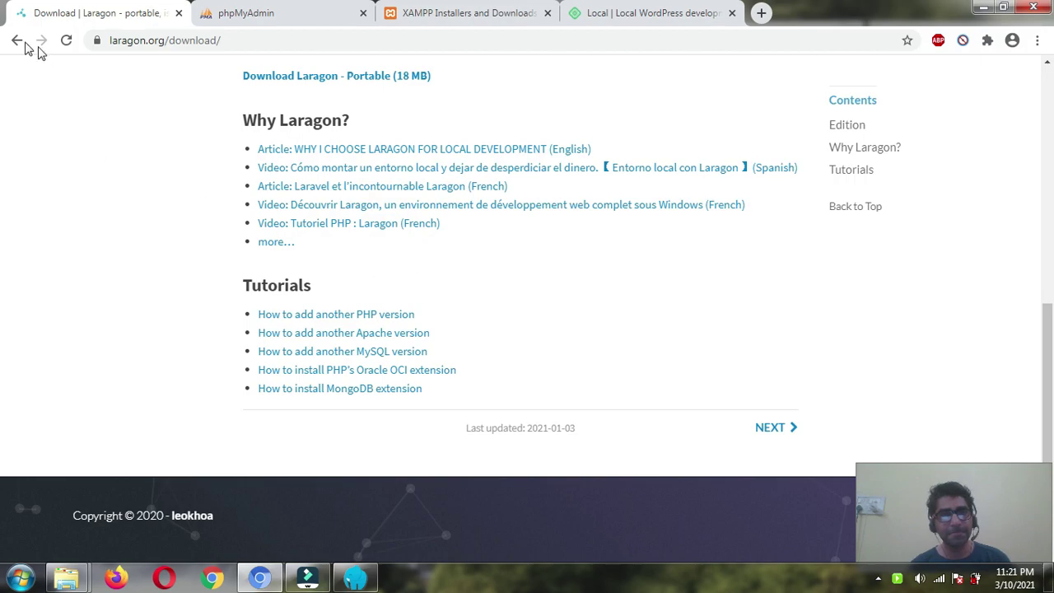
- Start All in Laragon so Apache runs on port 80 and MySQL on 3306
click(354, 578)
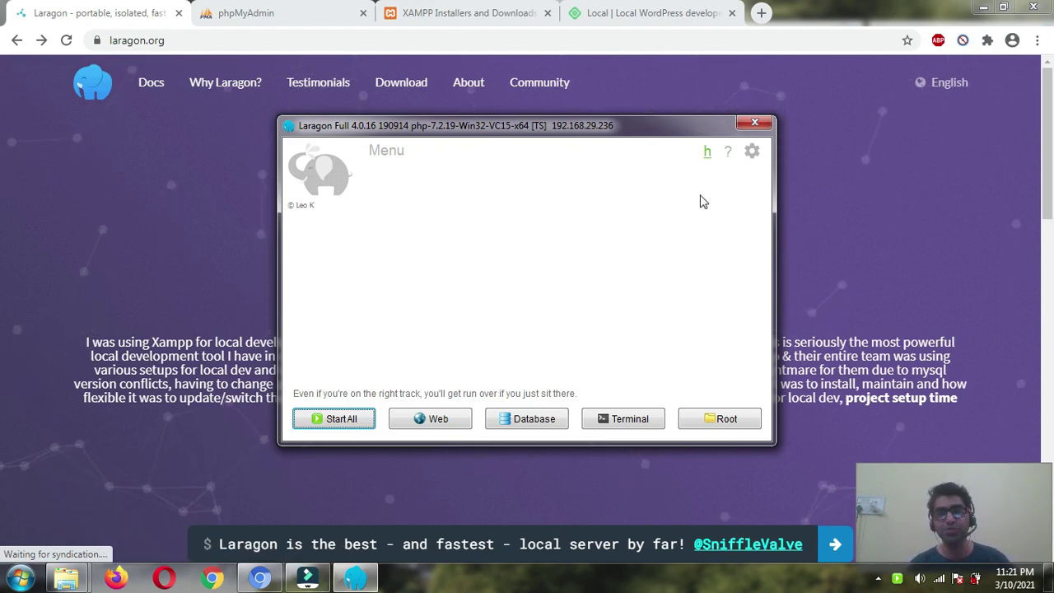
click(355, 423)
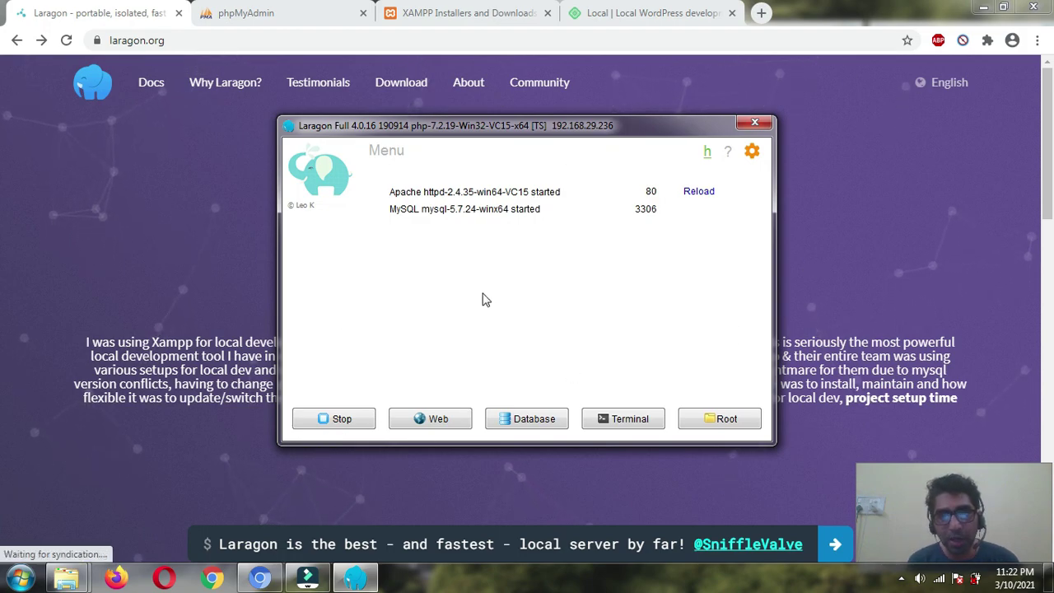
- Create a WordPress Quick app named 'digitalshaquib.com' from Laragon's right-click menu
right_click(485, 238)
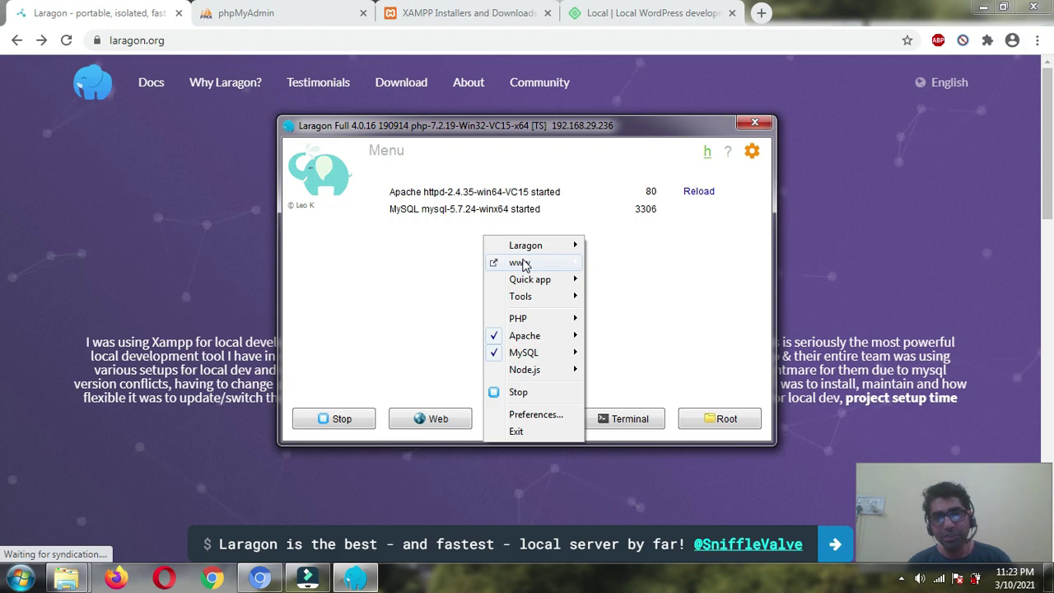
mouse_move(525, 263)
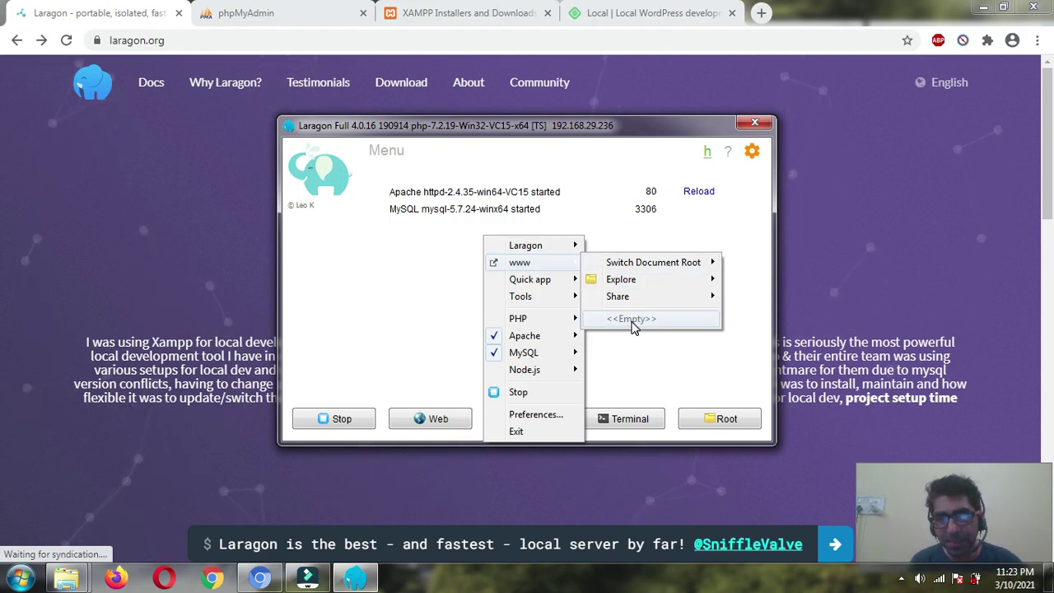
mouse_move(546, 285)
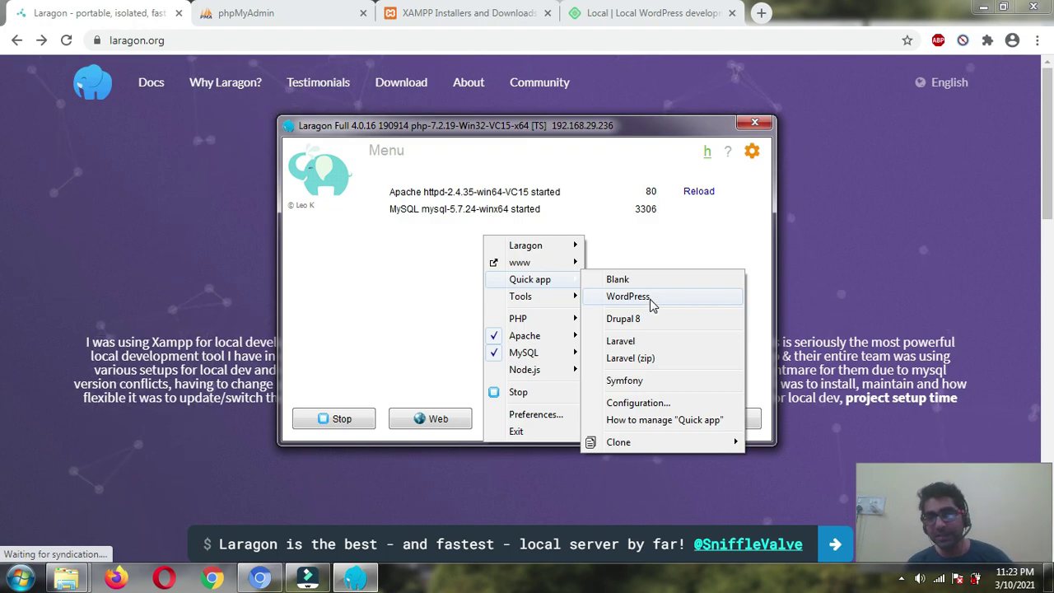
click(649, 299)
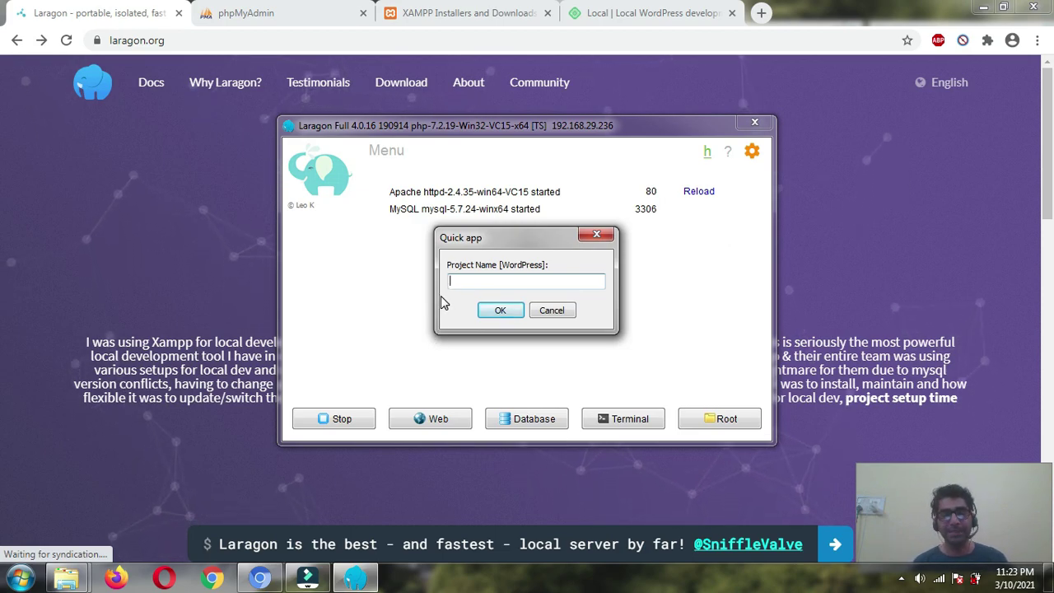
text(digit)
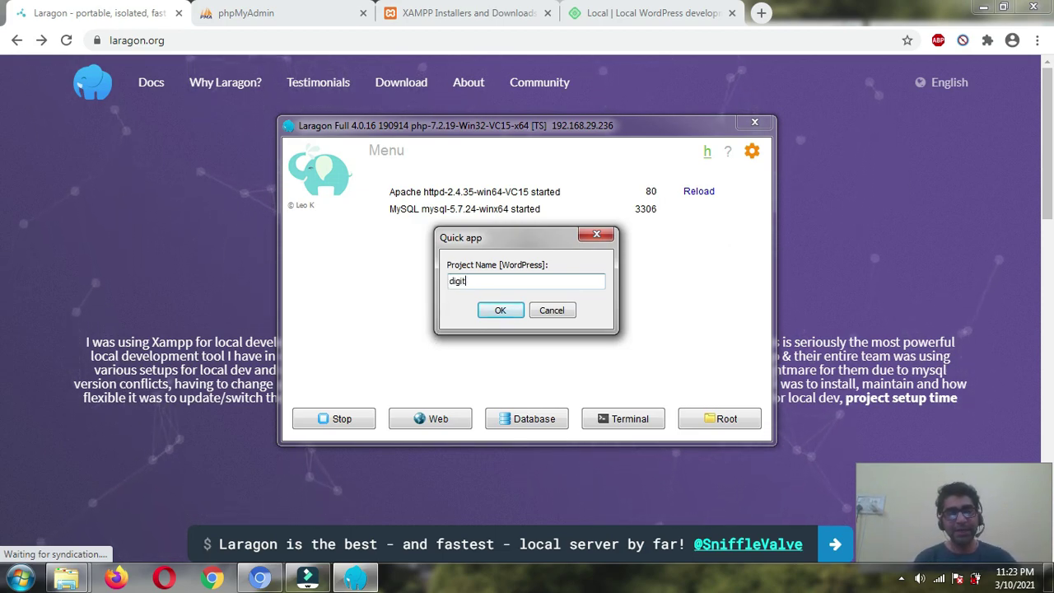
text(alshaquib.com)
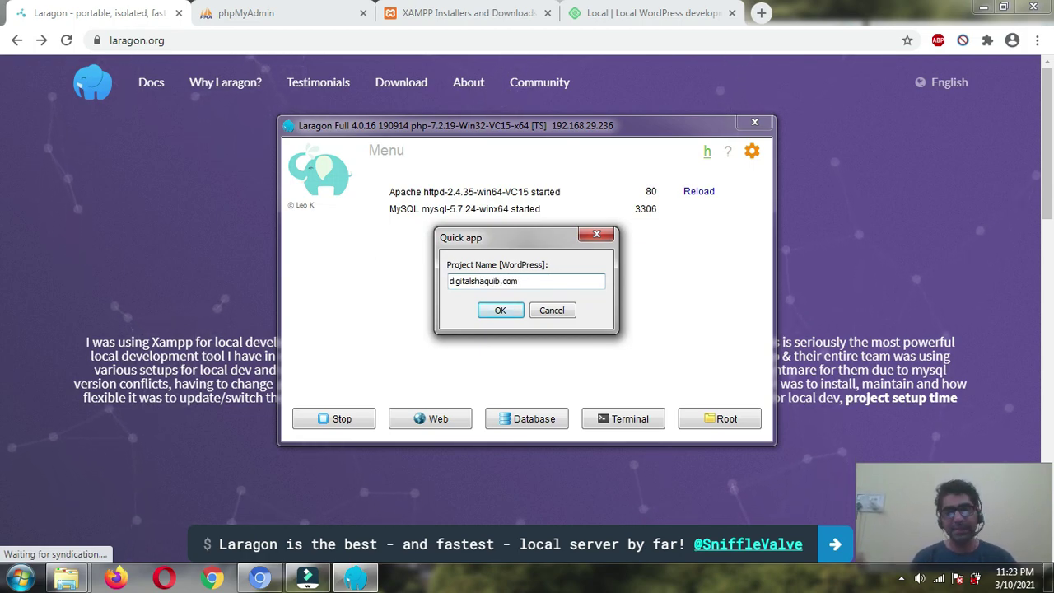
click(495, 312)
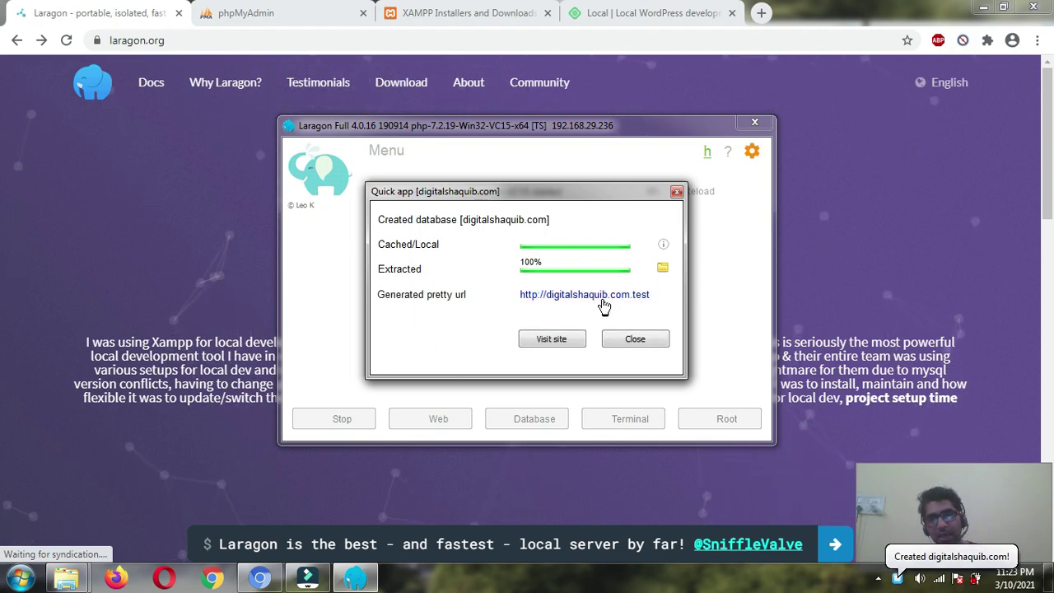
- Open the new site, close the extra tabs, and continue with English (United States)
click(565, 344)
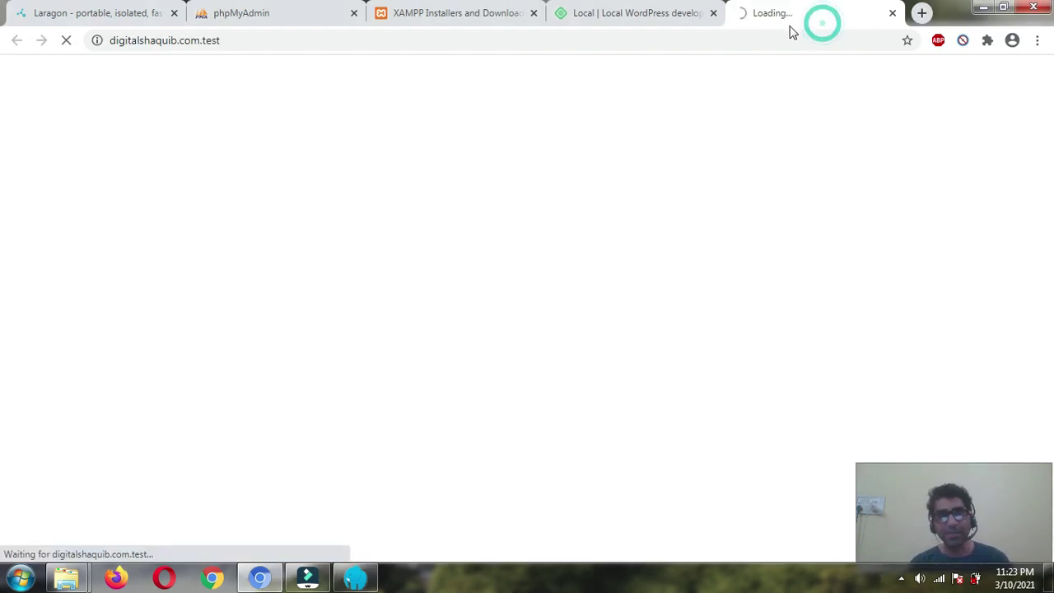
click(678, 17)
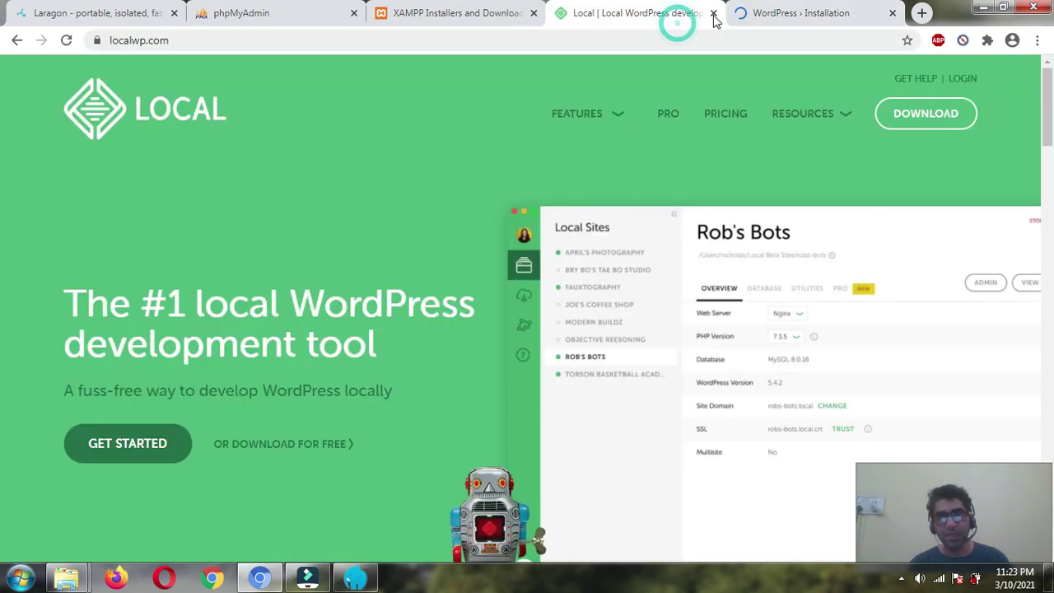
click(437, 15)
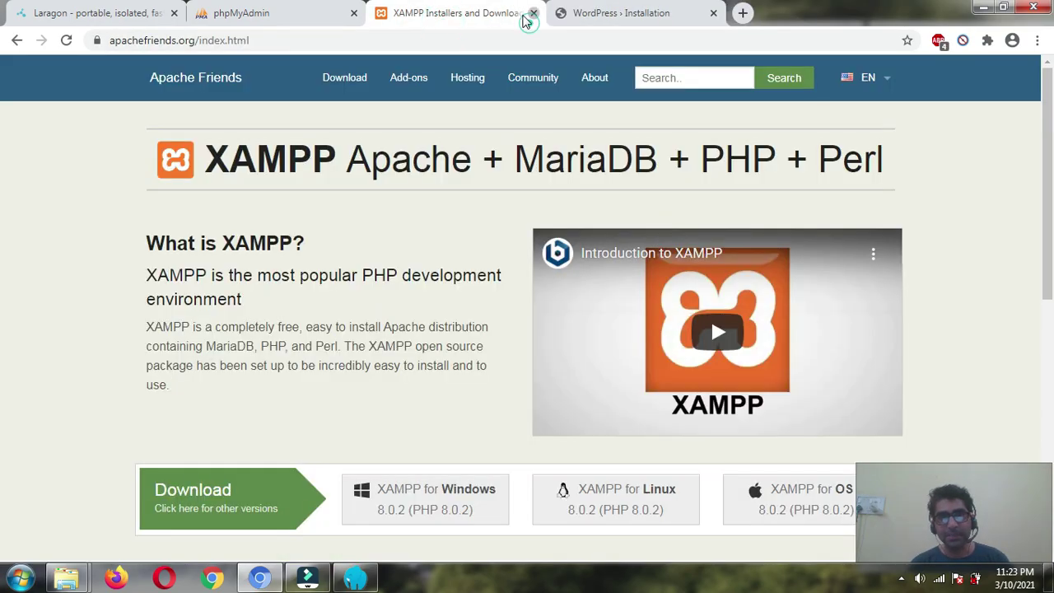
click(532, 14)
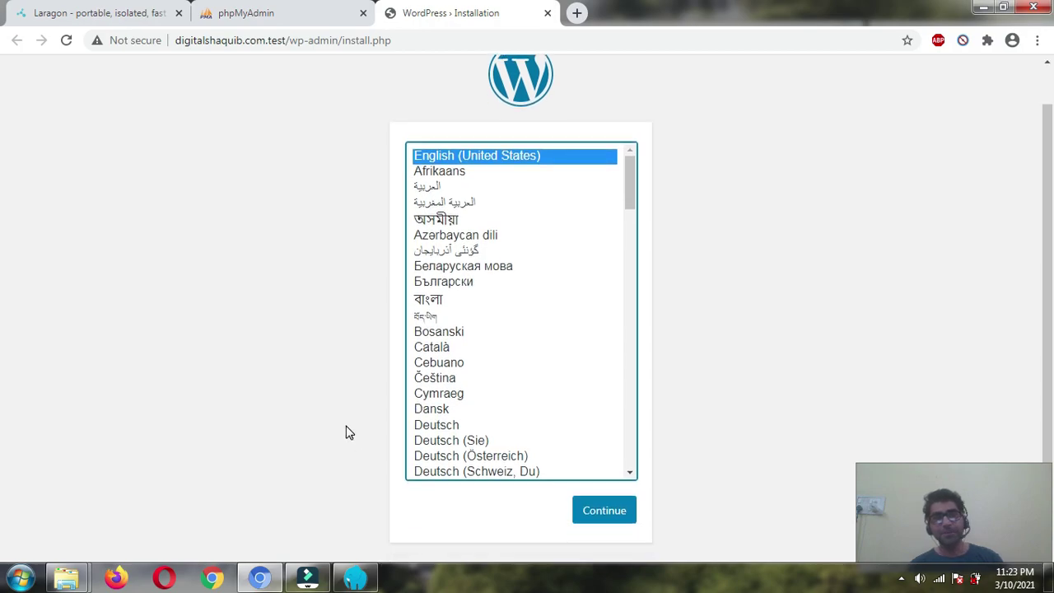
scroll(330, 421, down, 1)
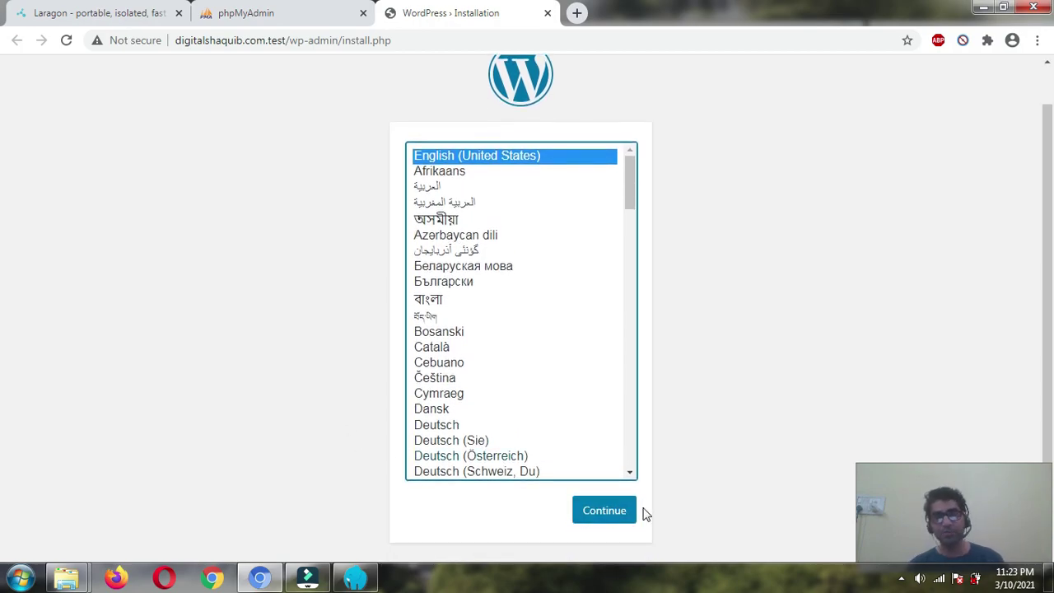
click(619, 523)
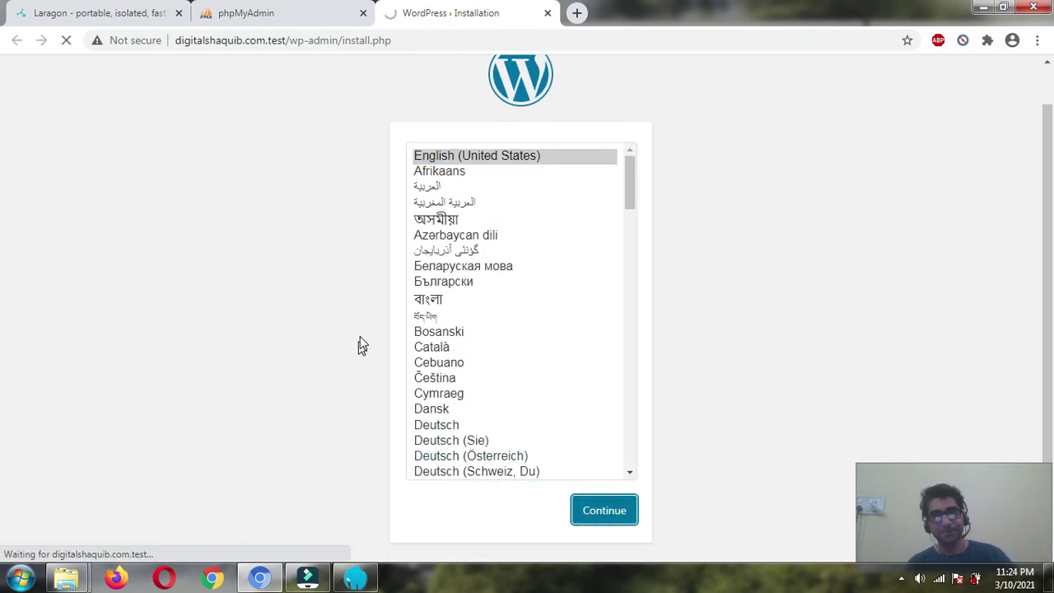
- Enter the site title, username 'admin', a weak password and the e-mail, then install WordPress
scroll(387, 313, down, 2)
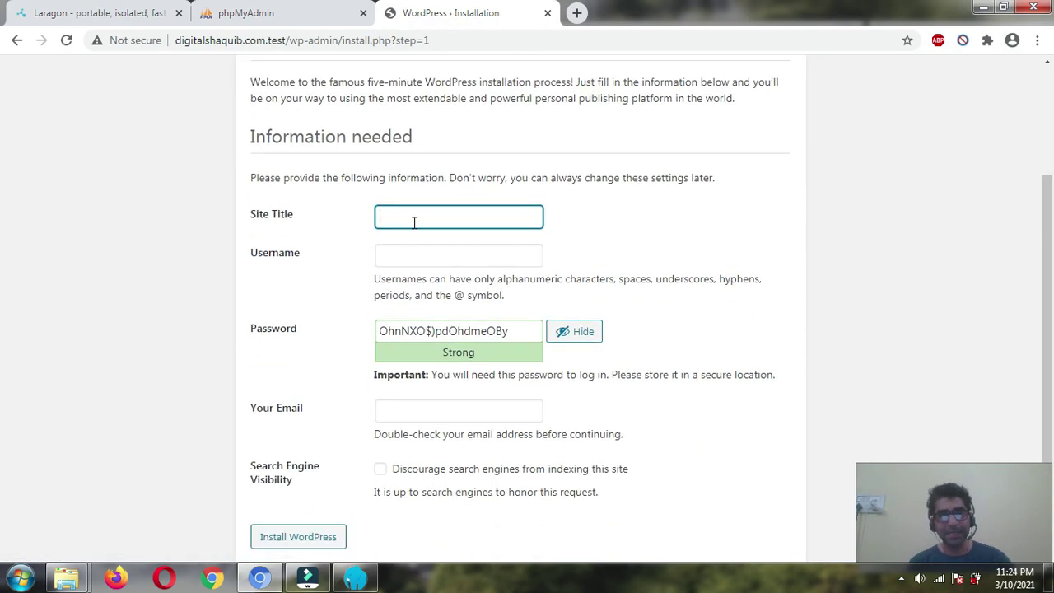
click(414, 221)
click(434, 246)
click(404, 256)
text(admin)
key(Tab)
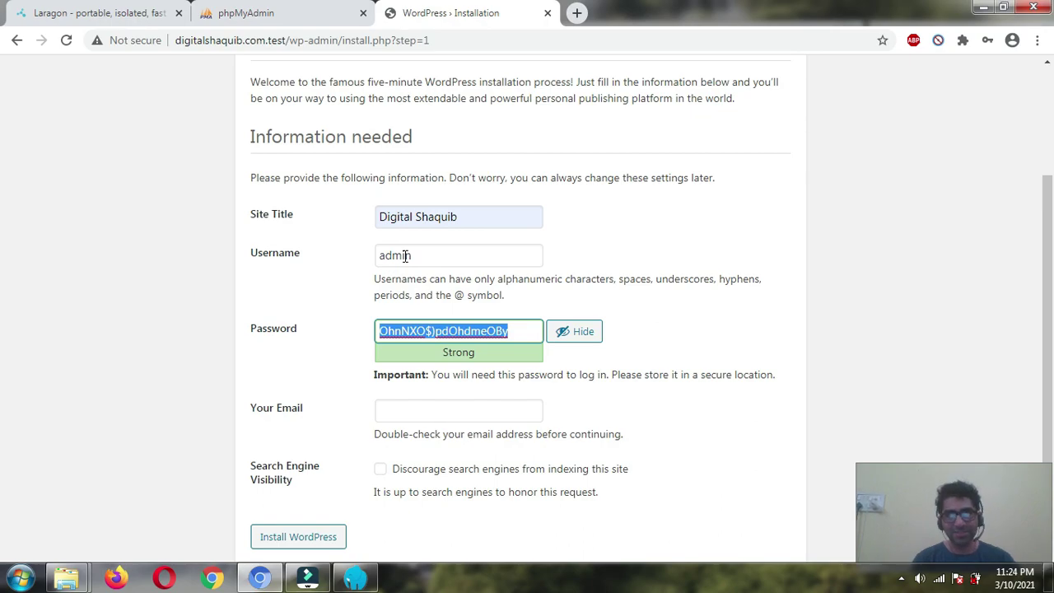
text(123456)
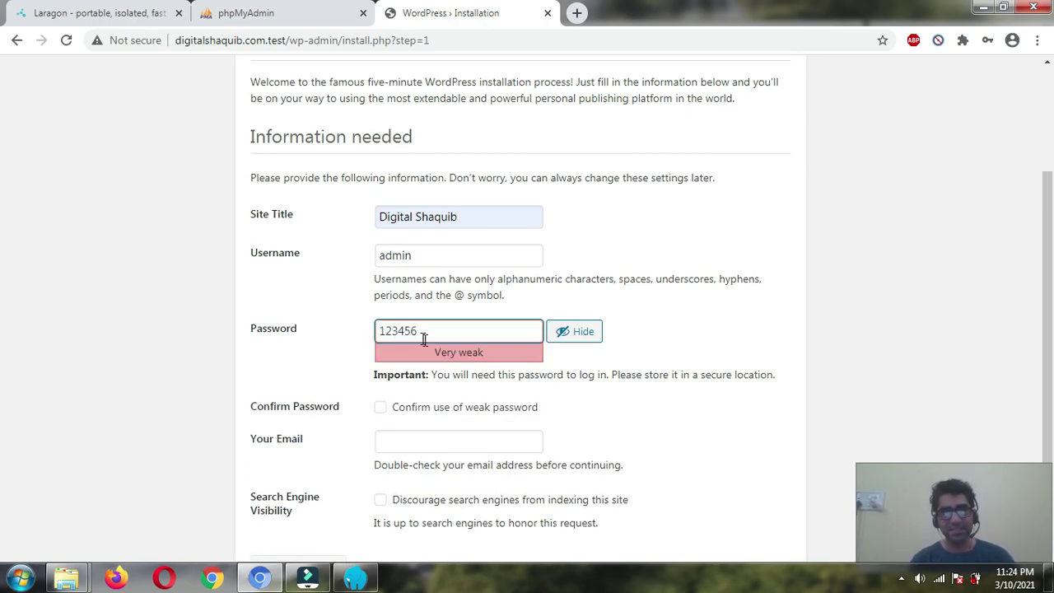
click(434, 409)
scroll(437, 404, down, 1)
click(432, 392)
click(392, 415)
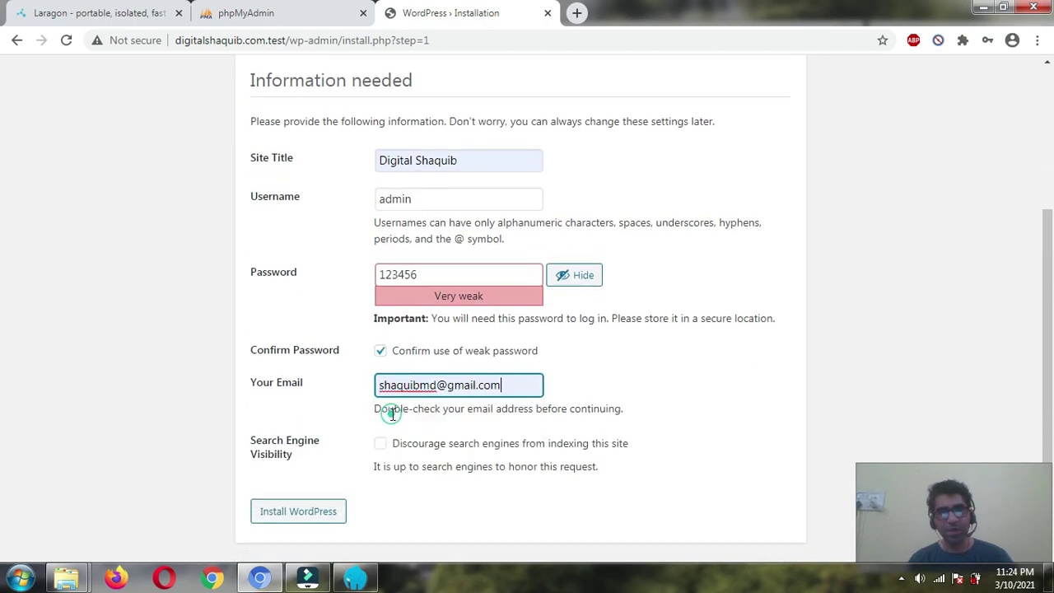
click(287, 514)
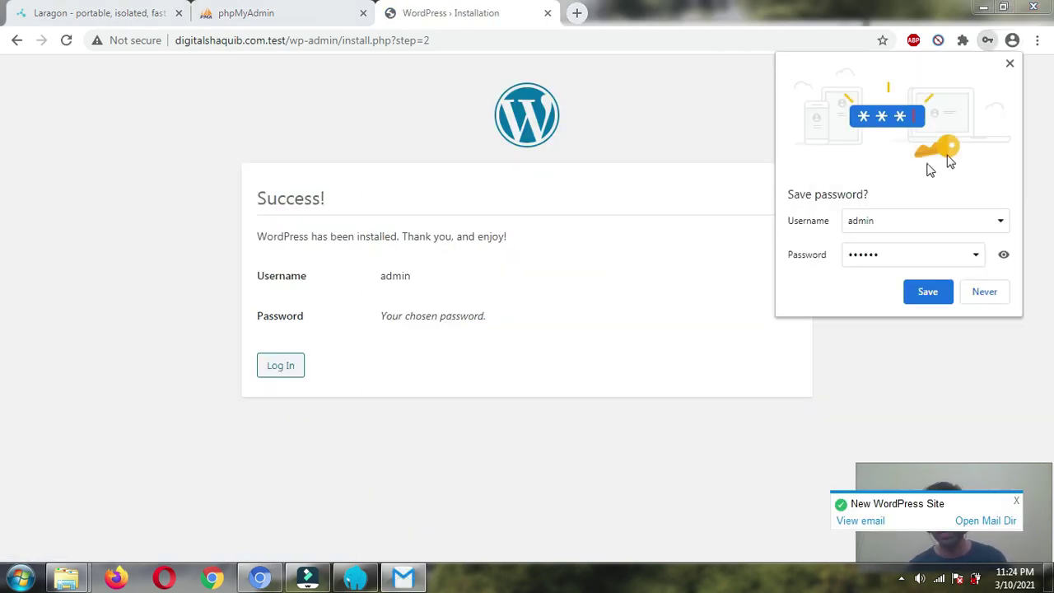
- Save the login in Chrome and sign in with the saved admin login and Remember Me ticked
click(932, 296)
click(293, 372)
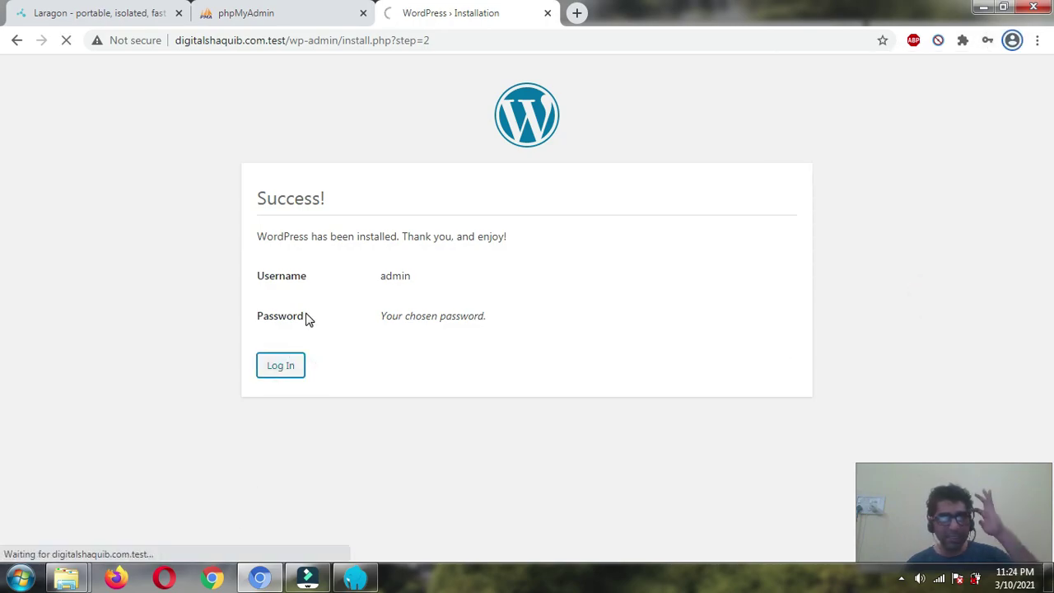
click(452, 265)
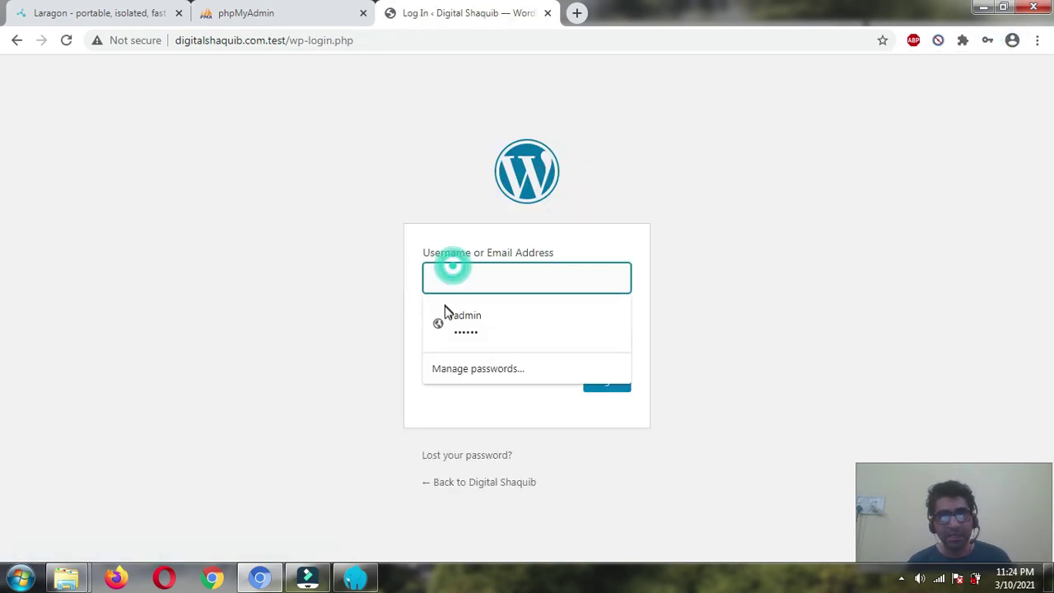
click(448, 309)
click(468, 378)
click(614, 392)
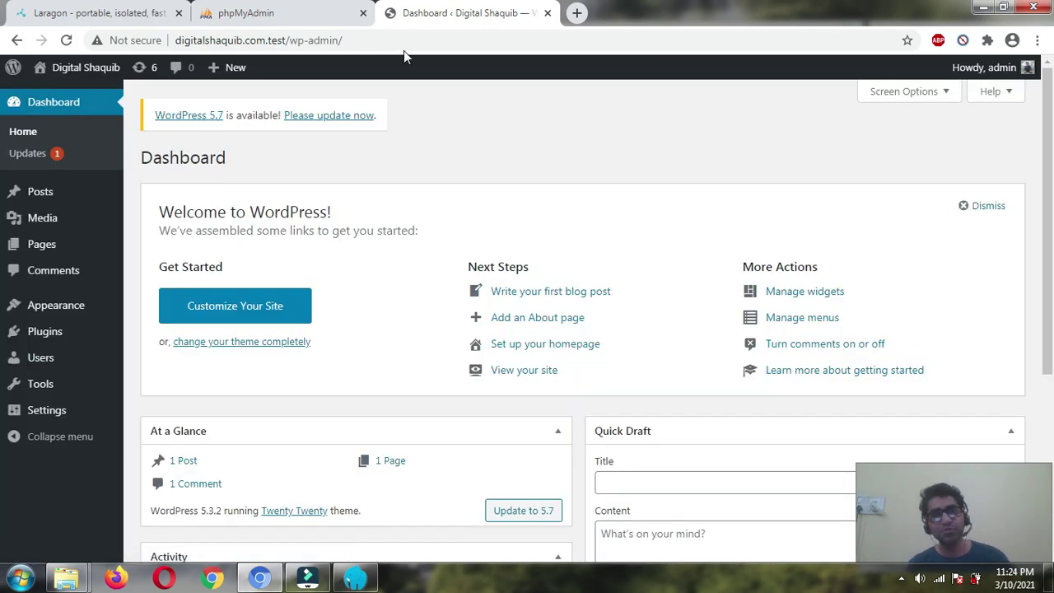
- Dismiss the new-mail notification and glance at Laragon before returning to the dashboard
click(283, 40)
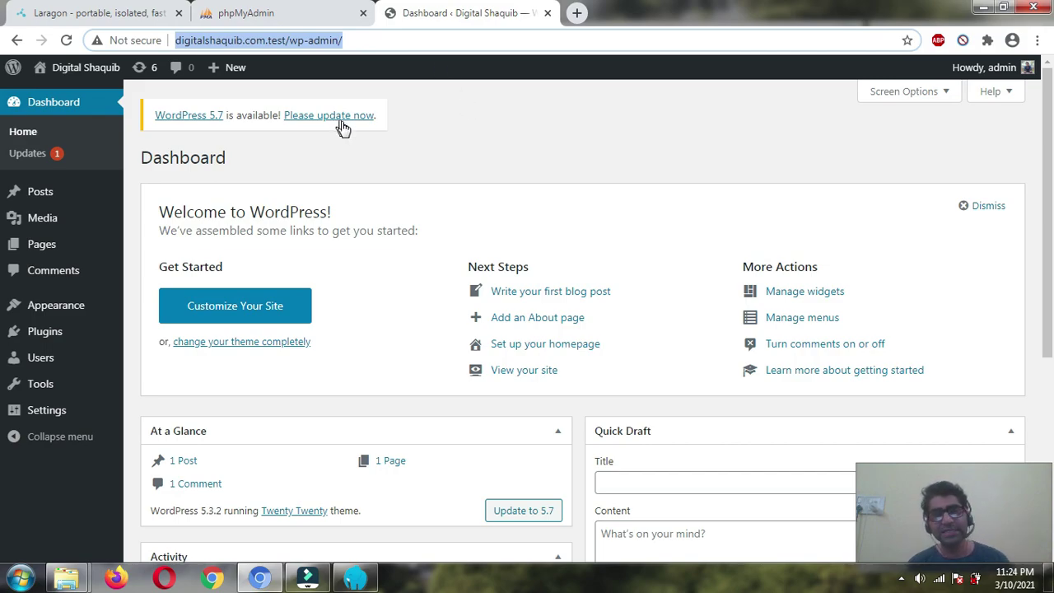
click(516, 106)
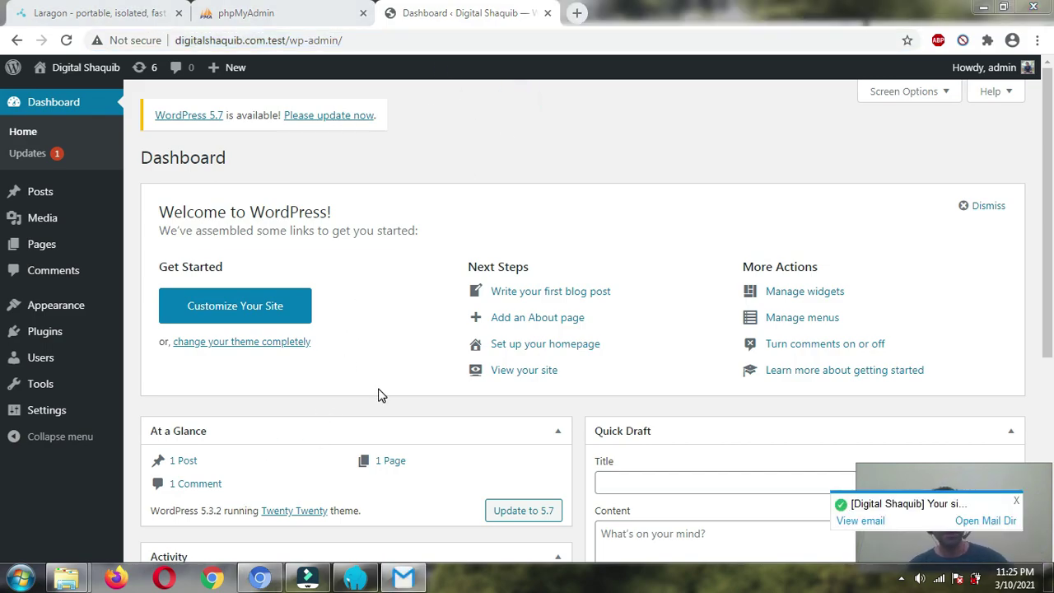
click(1017, 503)
click(355, 578)
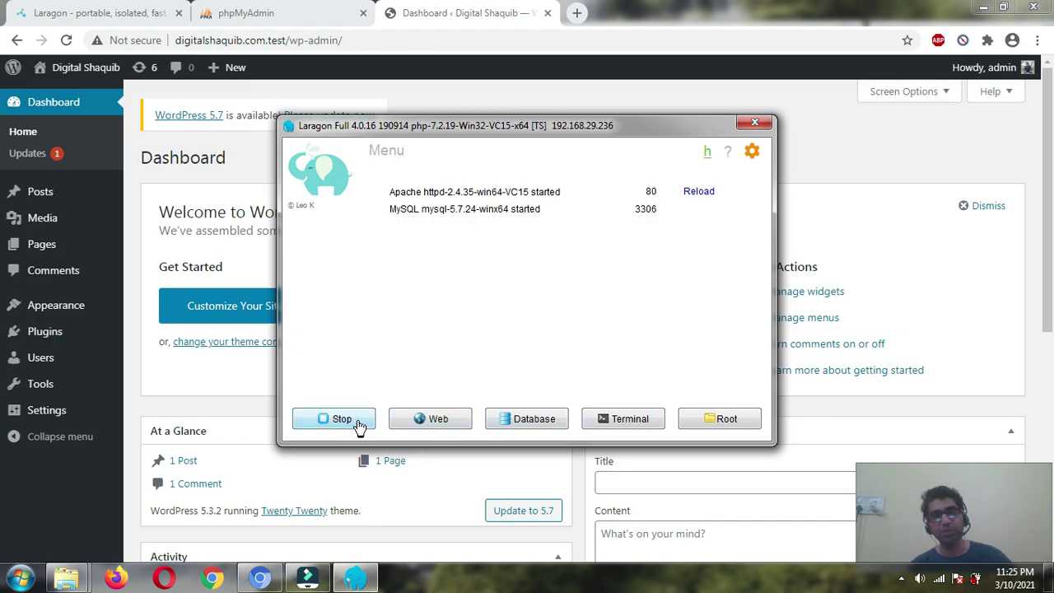
click(606, 84)
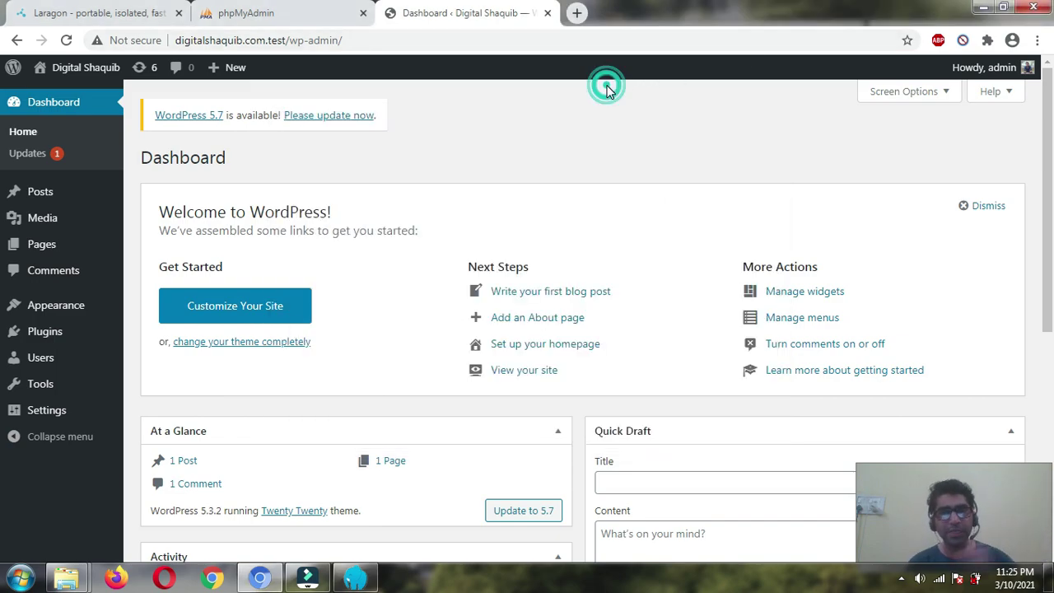
- Scroll through the WordPress dashboard, then bring the Laragon window to the front
scroll(38, 335, down, 2)
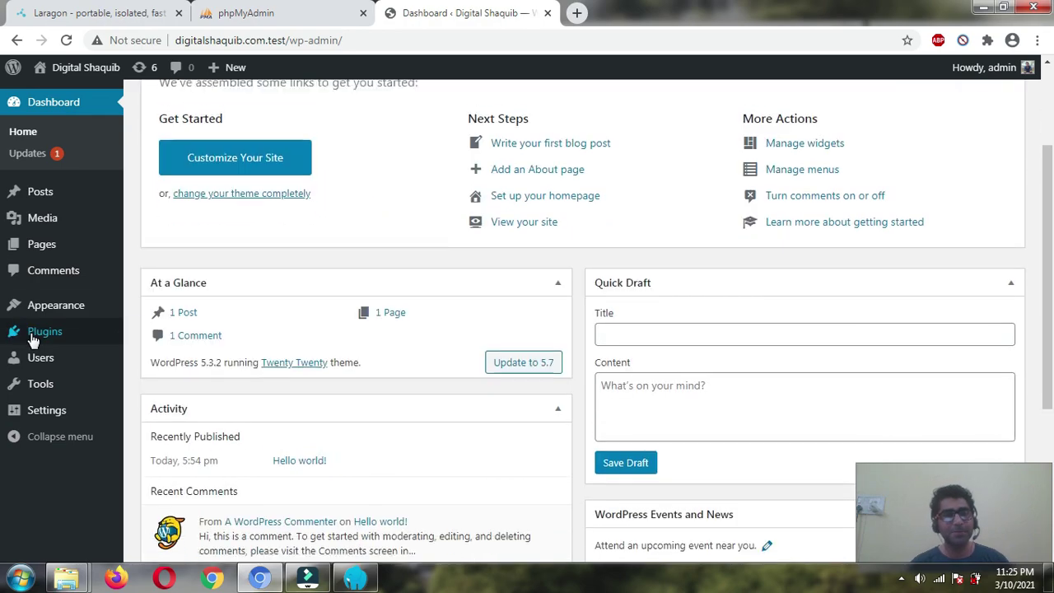
scroll(83, 247, up, 1)
scroll(12, 337, up, 1)
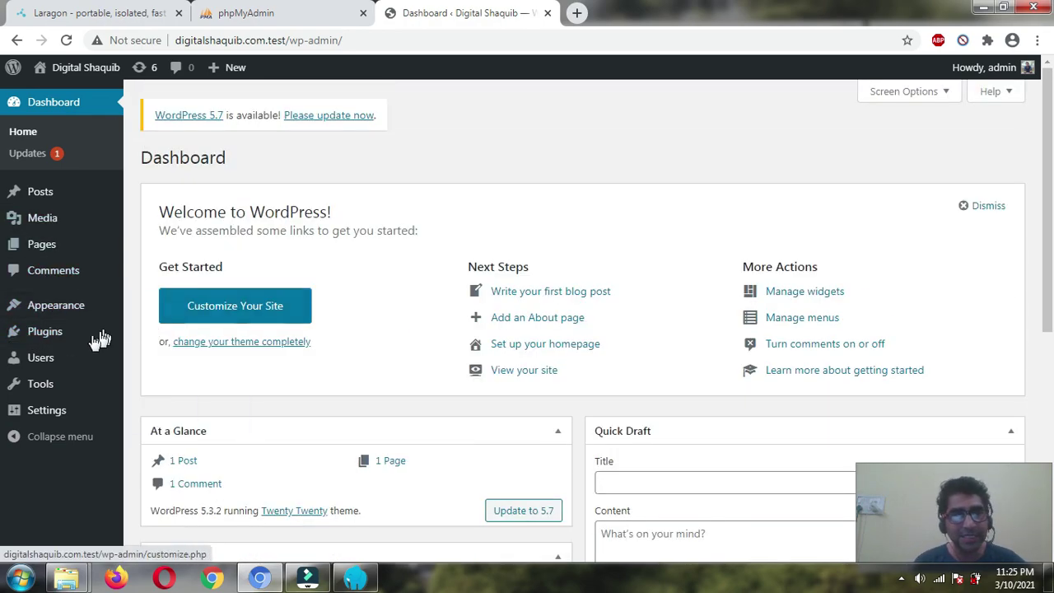
scroll(57, 411, down, 1)
scroll(466, 169, up, 1)
scroll(464, 171, down, 3)
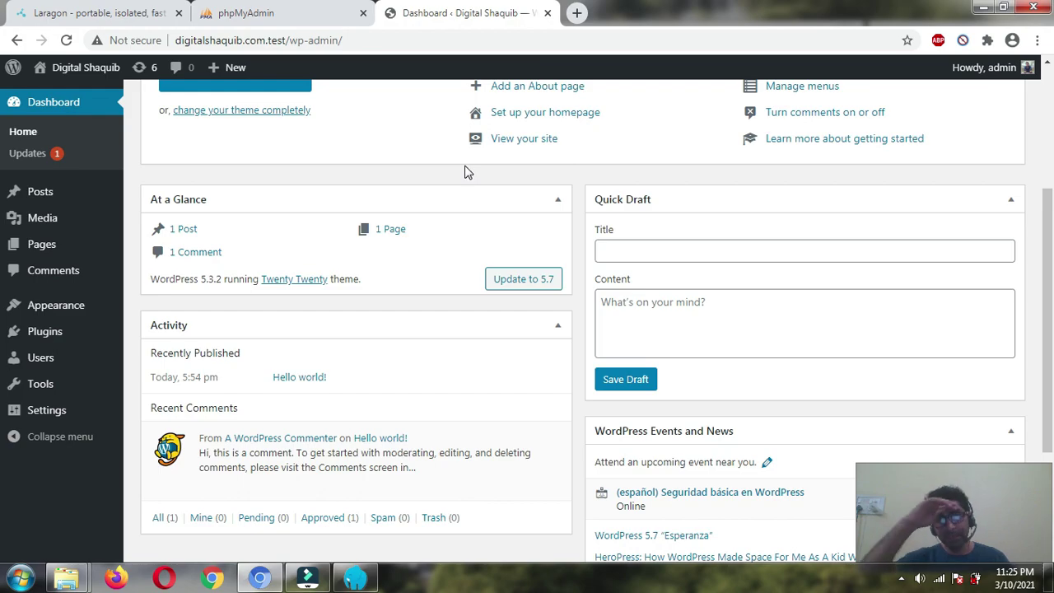
scroll(435, 522, down, 2)
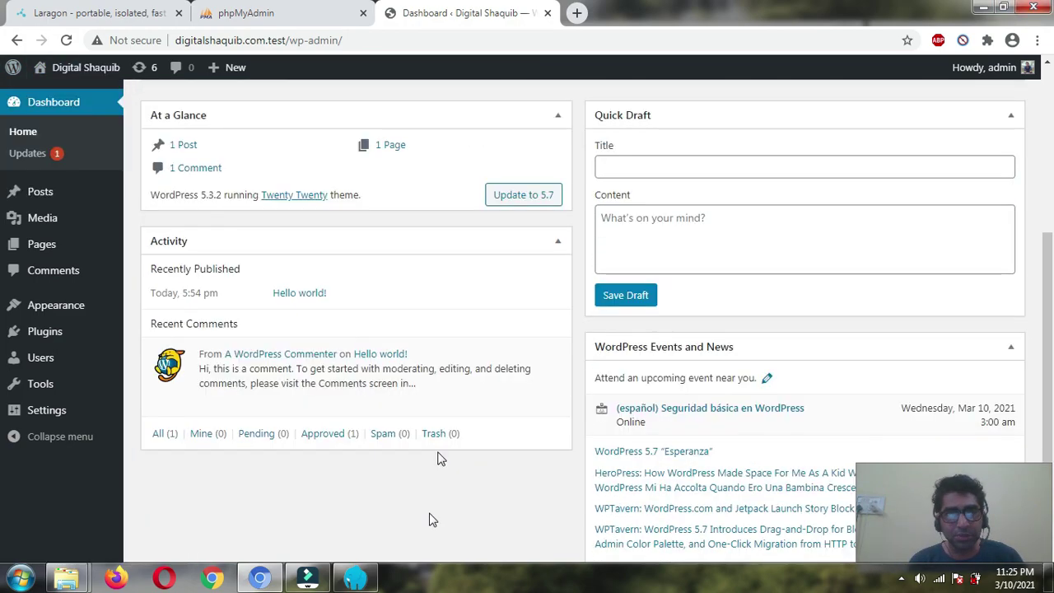
click(354, 581)
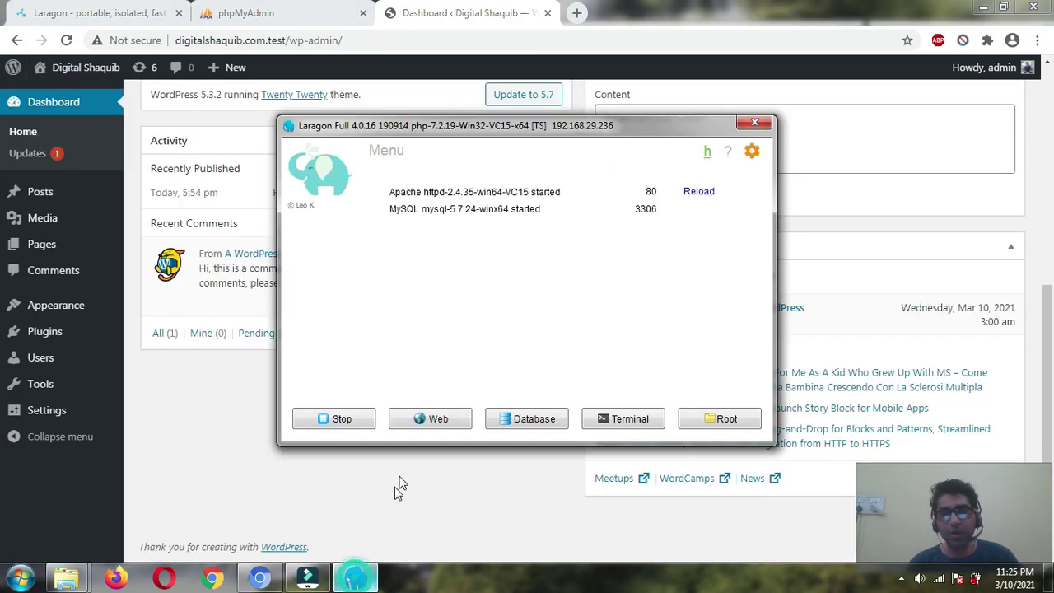
- Open Laragon's www root folder (containing digitalshaquib.com) and center the Explorer window
right_click(464, 279)
mouse_move(486, 298)
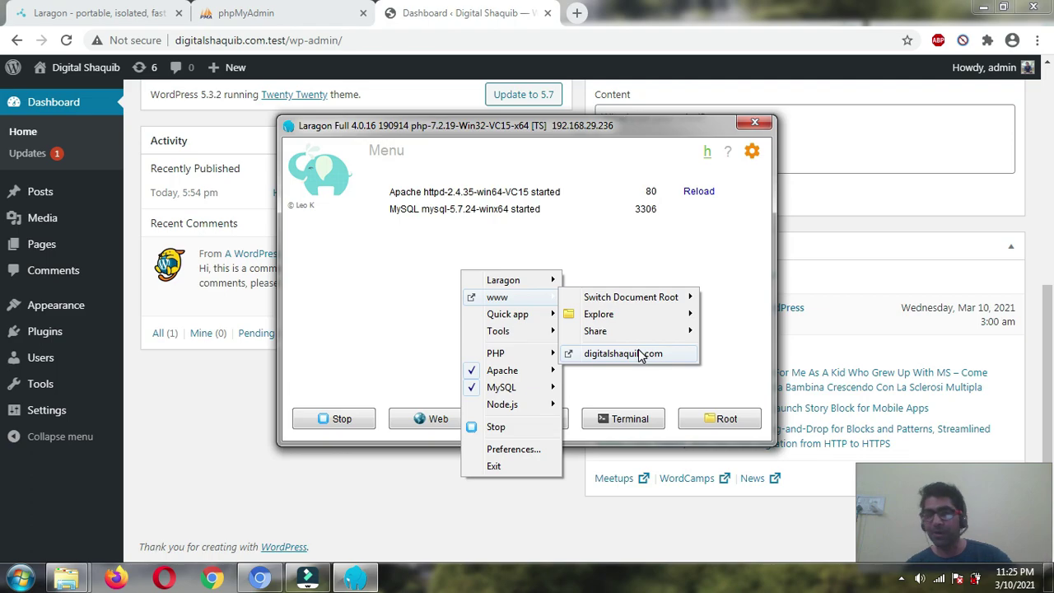
click(344, 341)
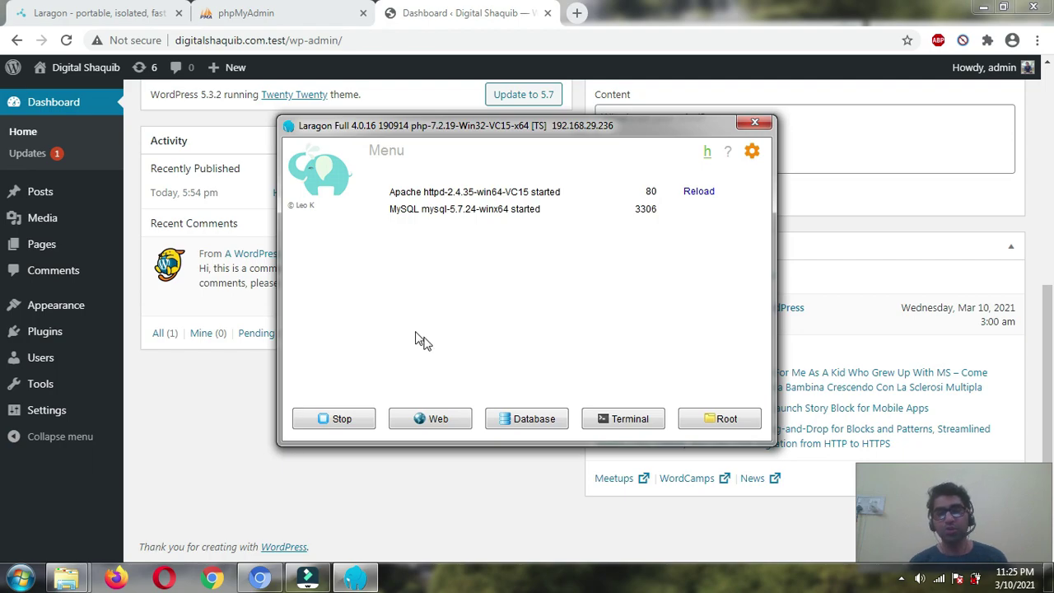
click(724, 422)
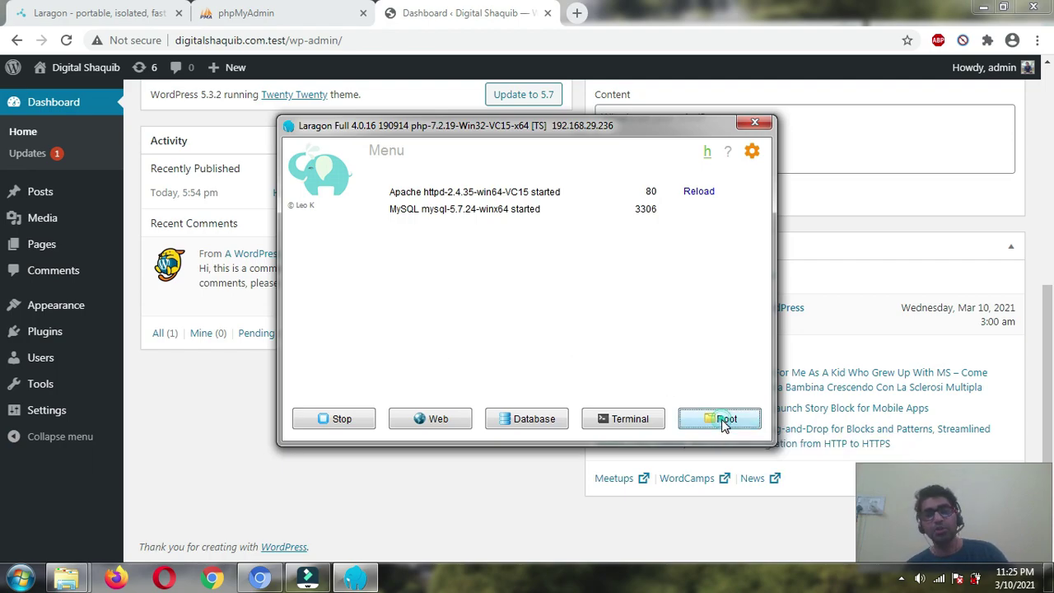
drag(756, 33, 505, 96)
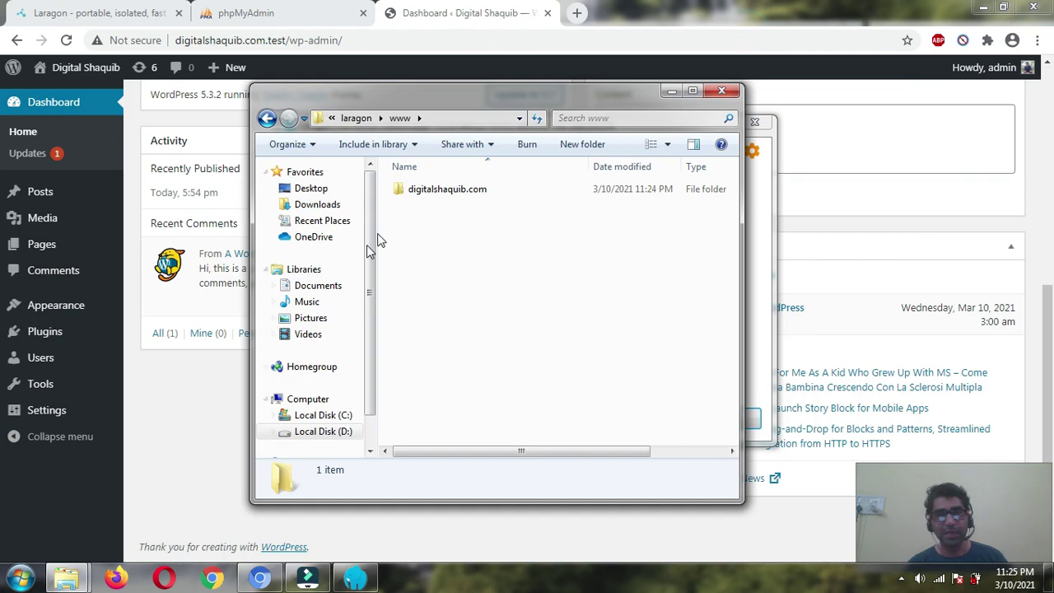
- Go up to the main laragon folder and open its www folder
click(421, 196)
click(356, 117)
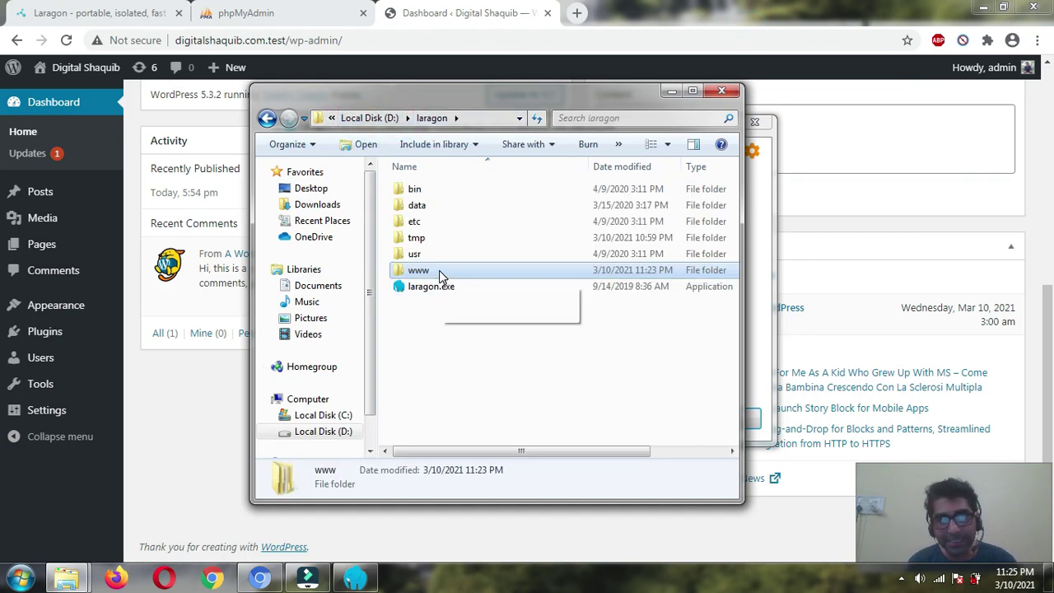
click(440, 276)
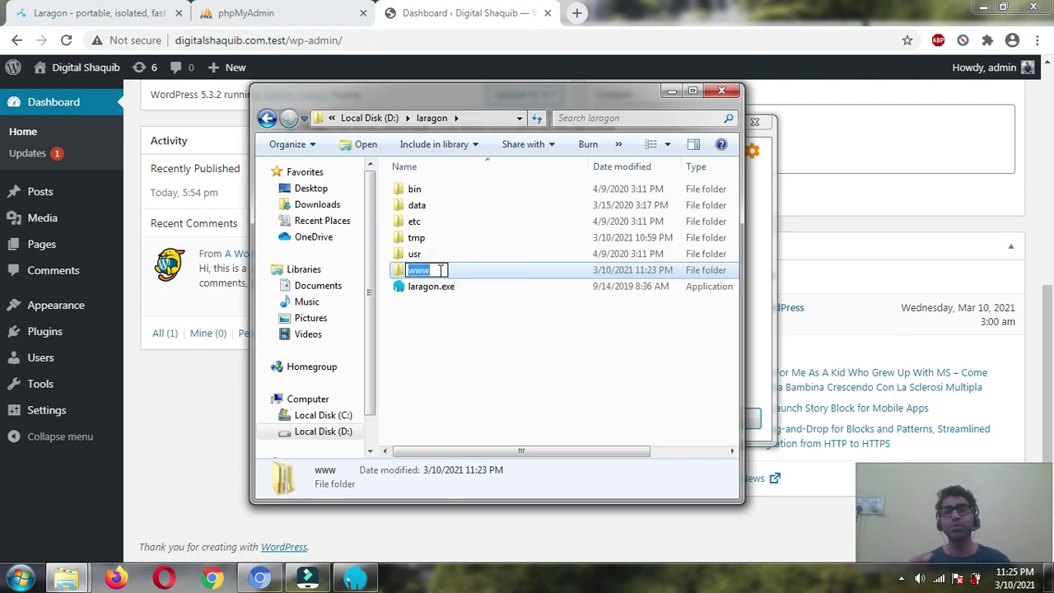
click(400, 337)
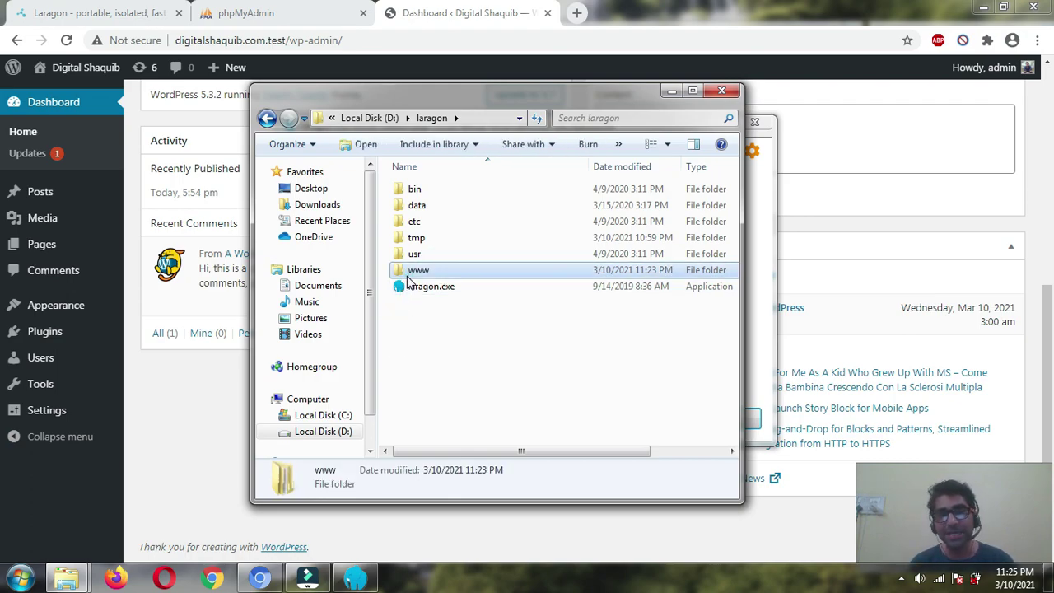
double_click(412, 272)
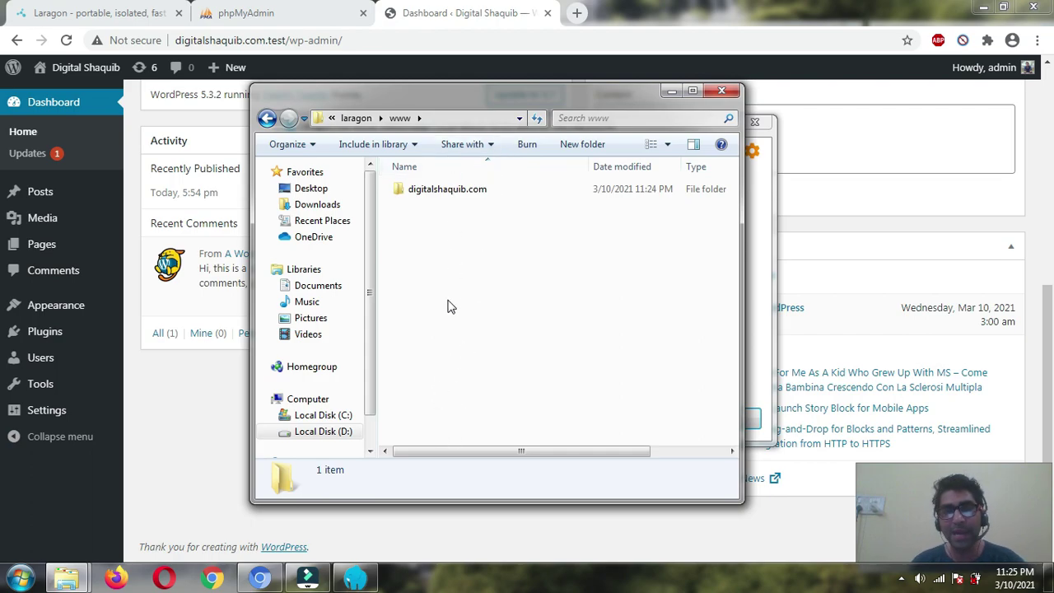
- Open the digitalshaquib.com site folder, look inside wp-content, then return to digitalshaquib.com
double_click(444, 189)
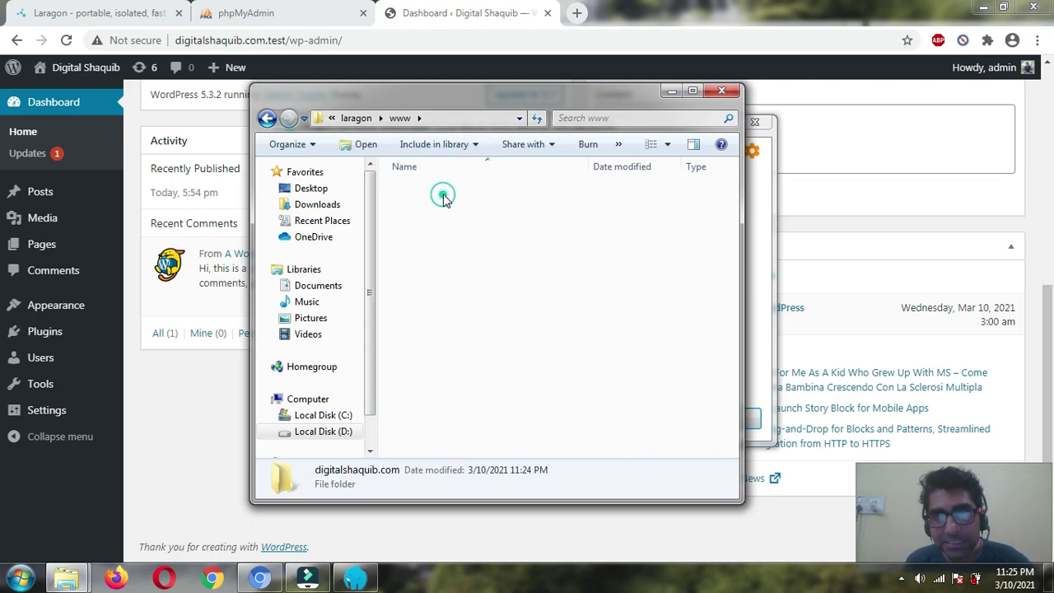
scroll(448, 272, down, 2)
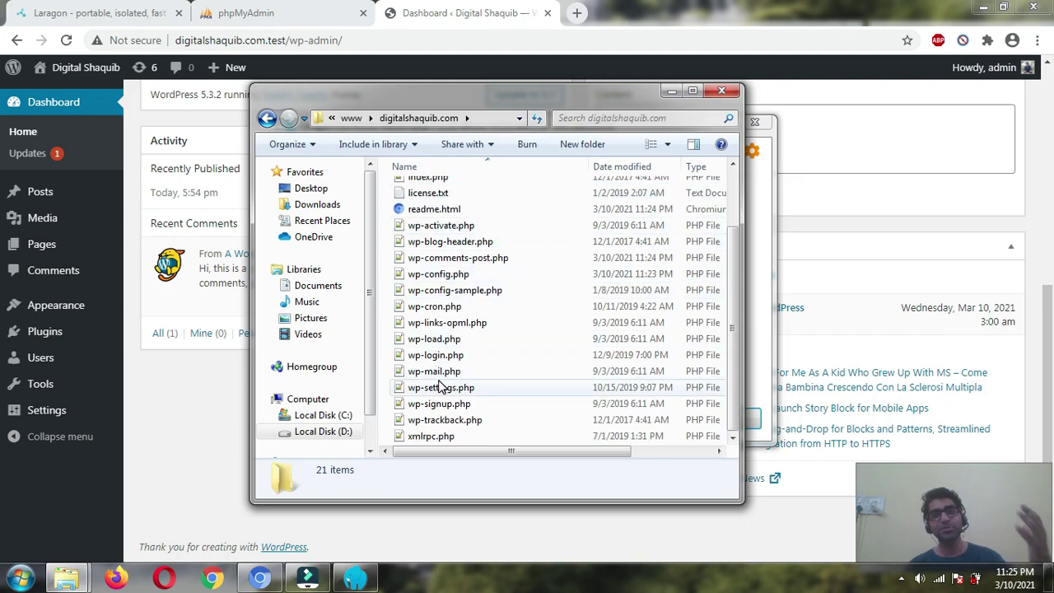
scroll(424, 346, up, 2)
click(452, 206)
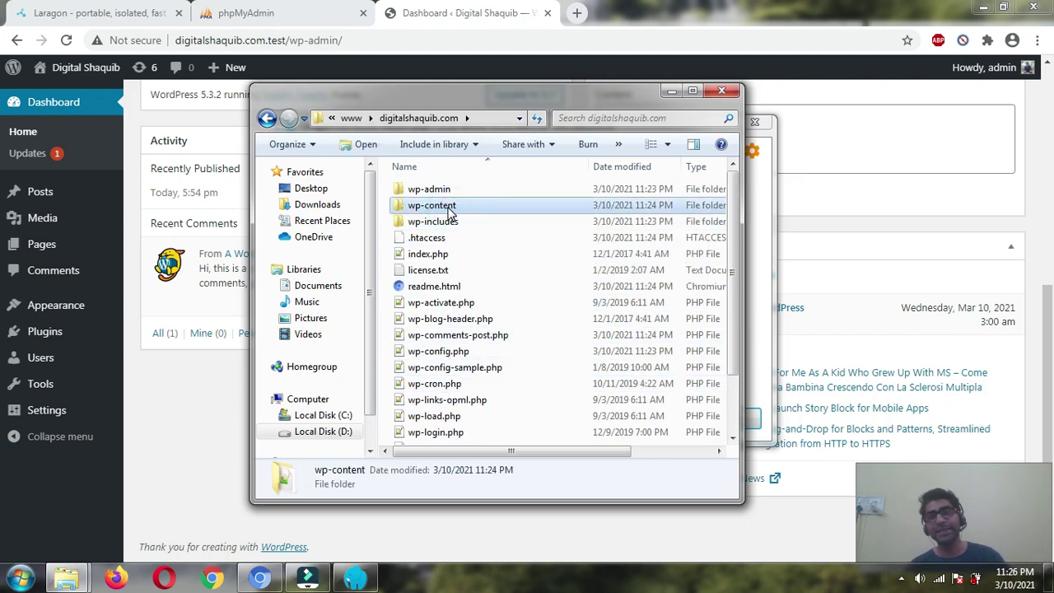
double_click(453, 206)
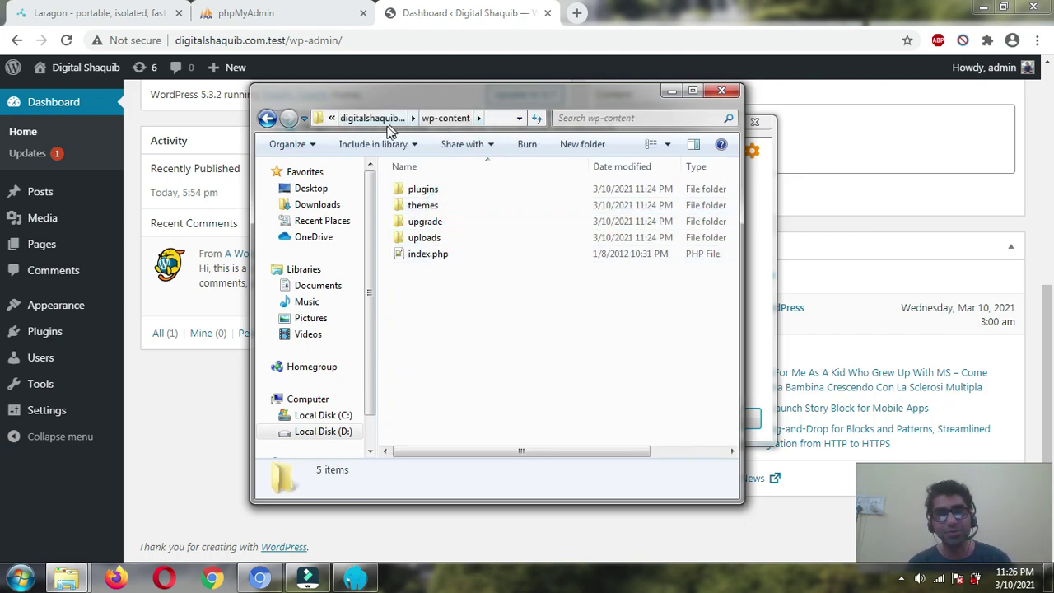
click(374, 118)
scroll(428, 247, down, 2)
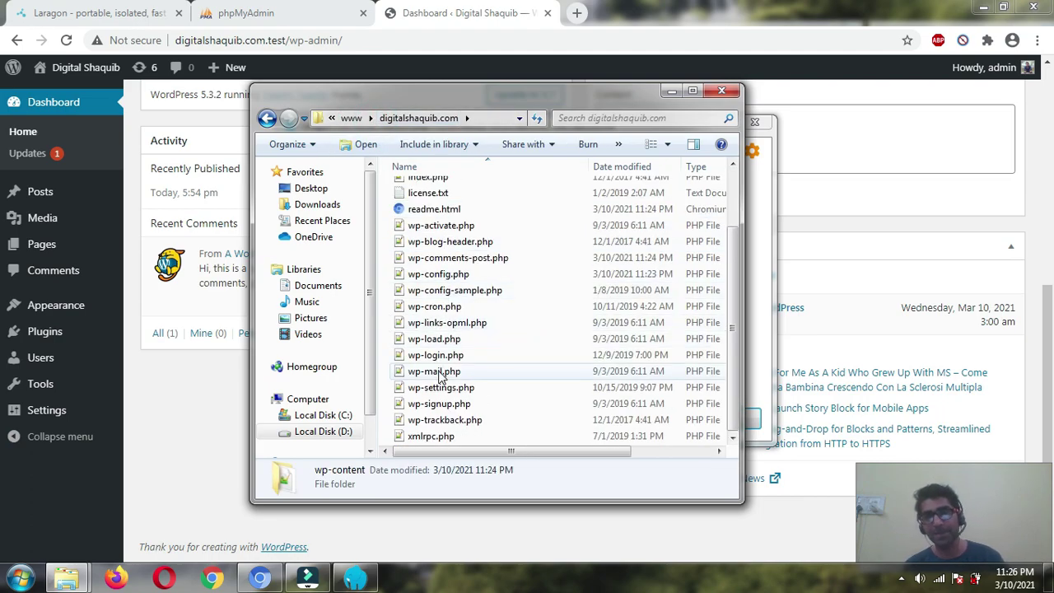
scroll(439, 375, up, 2)
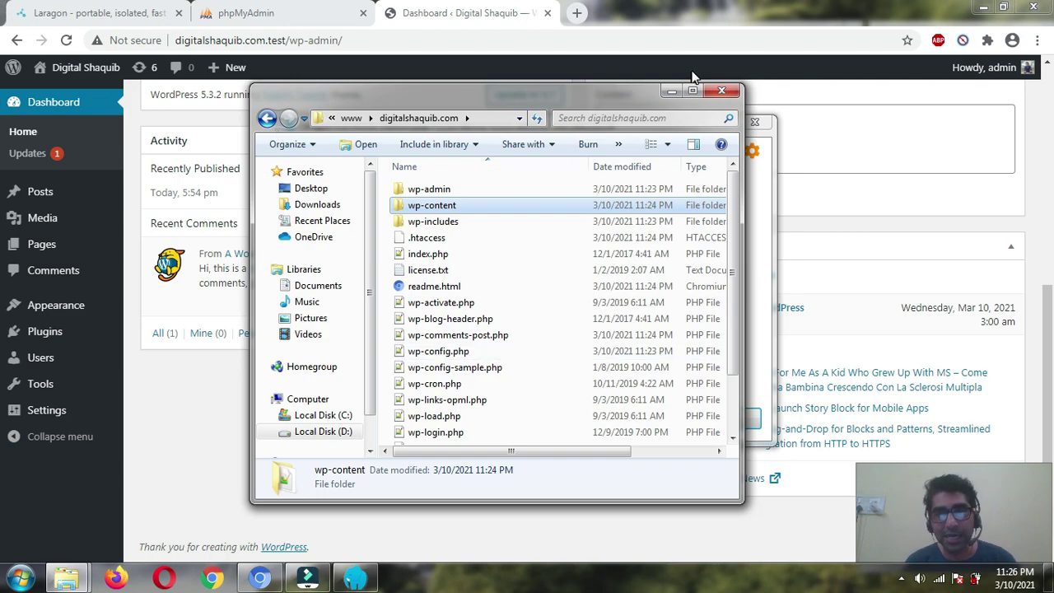
- Close the Explorer window and reload the WordPress dashboard in Chrome
click(731, 92)
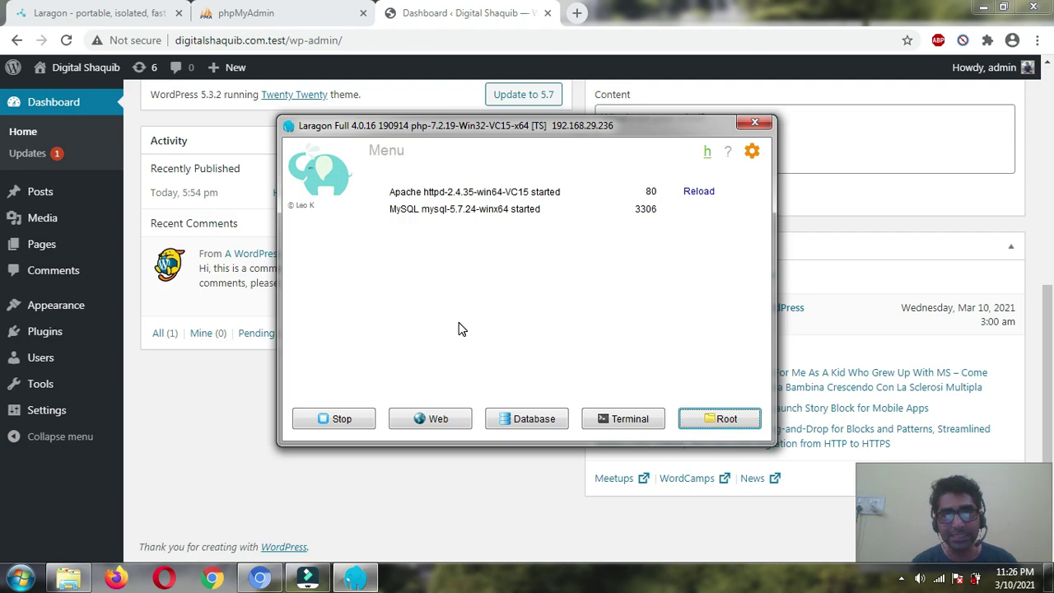
click(460, 19)
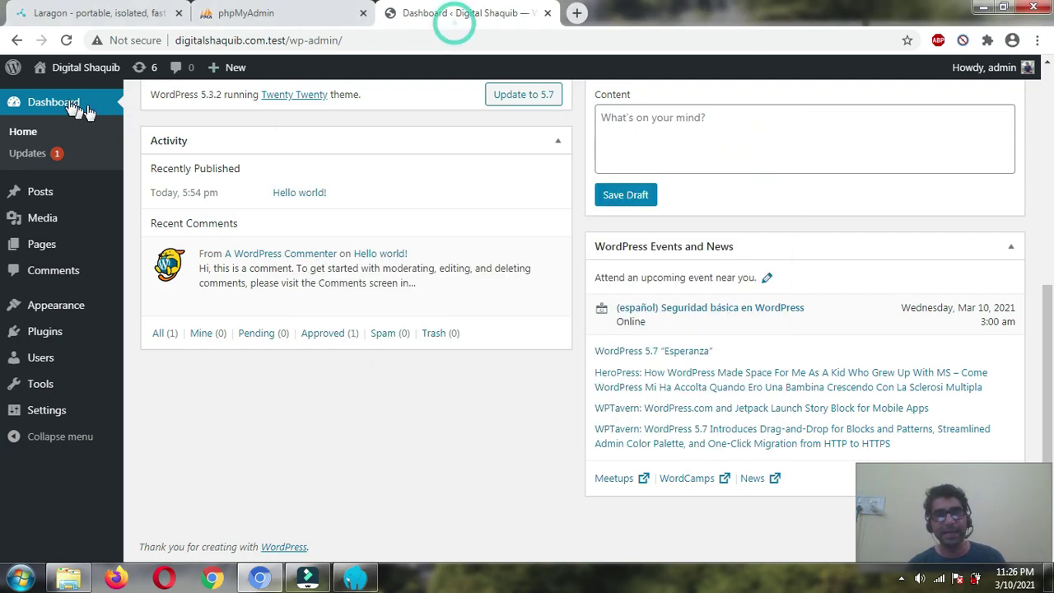
click(66, 39)
- Preview the live Digital Shaquib site in a new tab, then close that tab
right_click(70, 72)
click(123, 80)
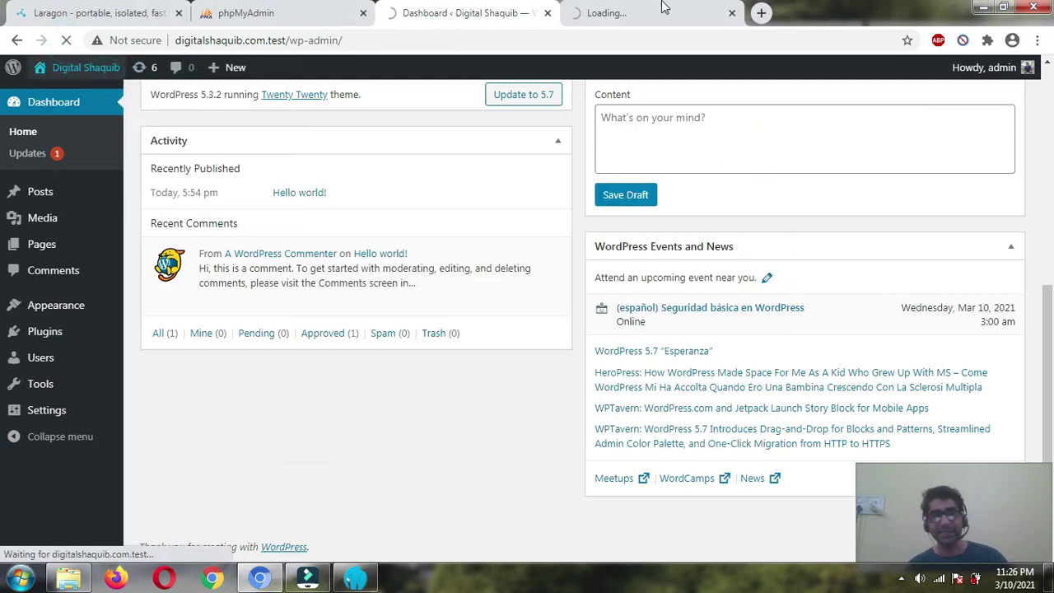
click(663, 20)
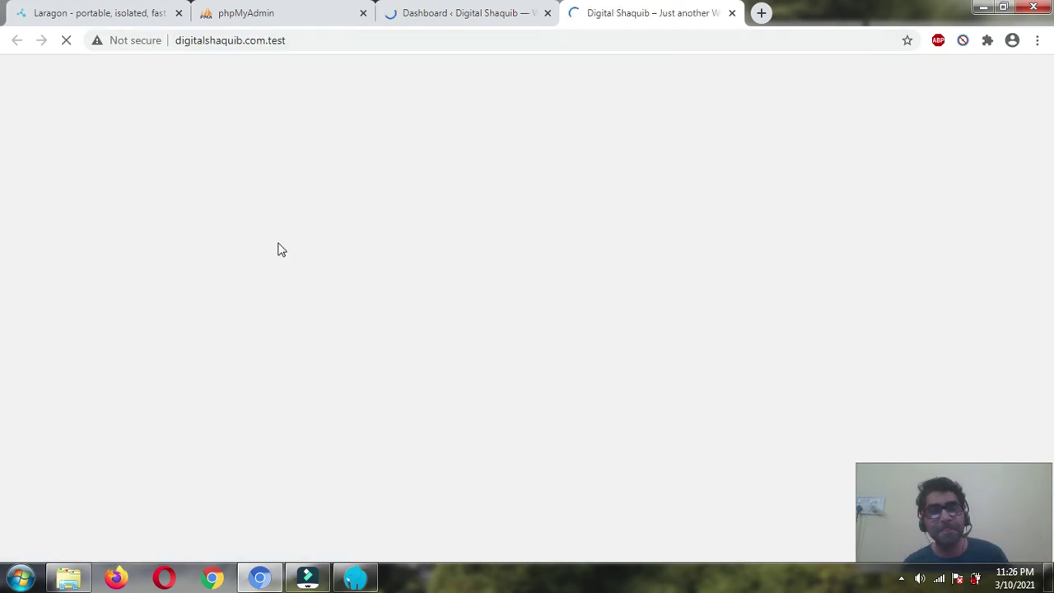
scroll(242, 351, down, 8)
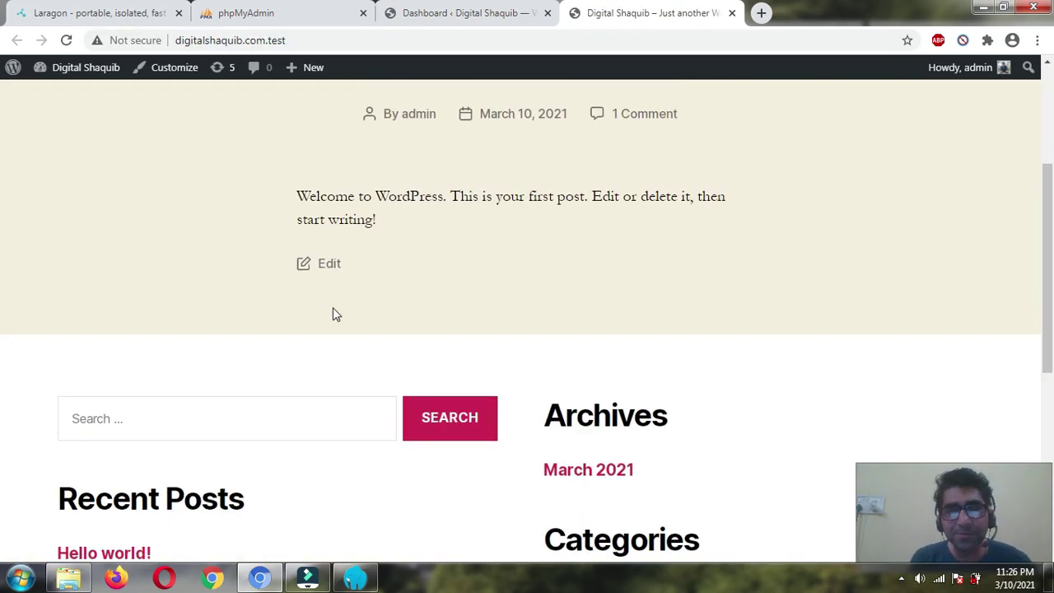
scroll(339, 280, up, 7)
scroll(348, 108, up, 1)
click(455, 11)
click(706, 18)
click(729, 13)
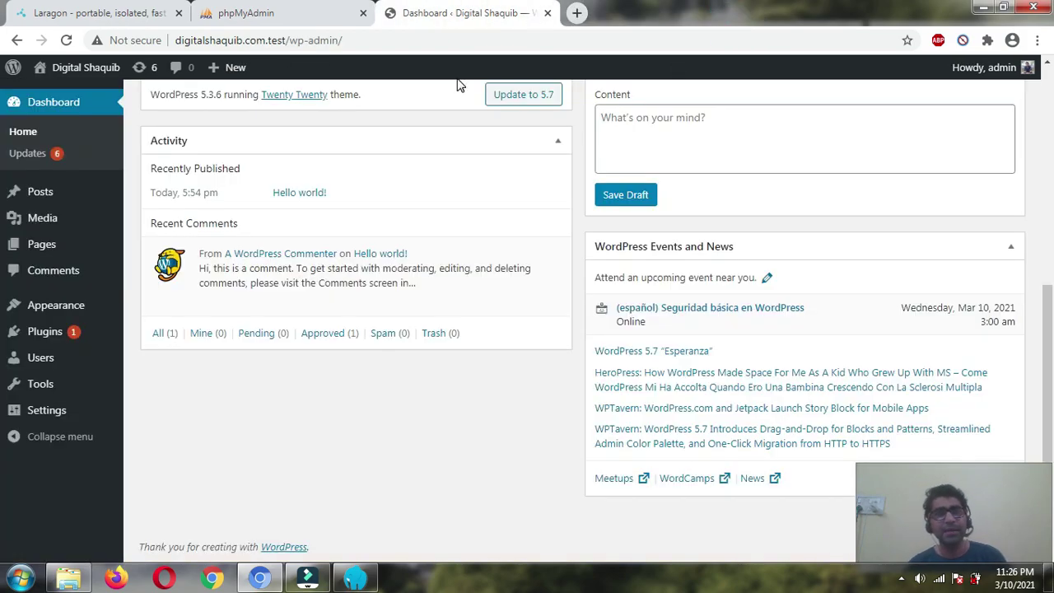
- Download phpMyAdmin 5.1.0 from phpmyadmin.net and save the zip to drive D
click(70, 9)
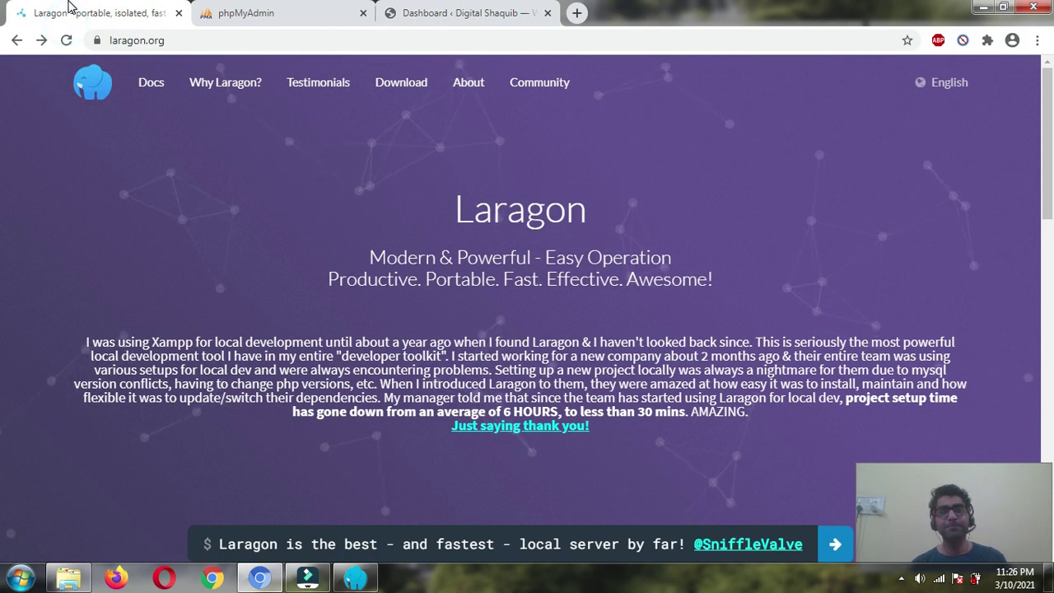
click(252, 12)
click(280, 40)
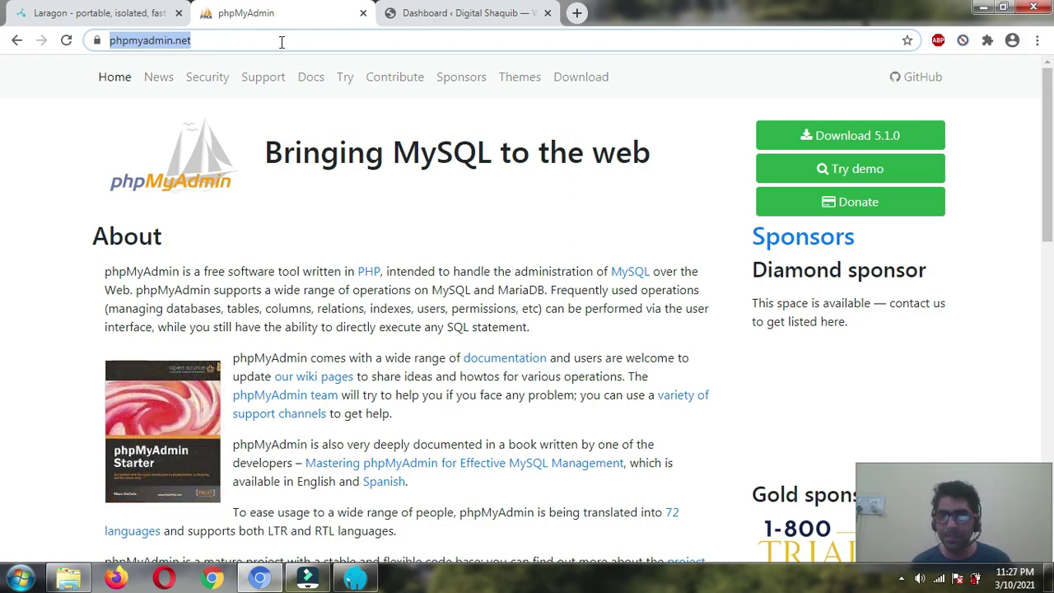
click(24, 242)
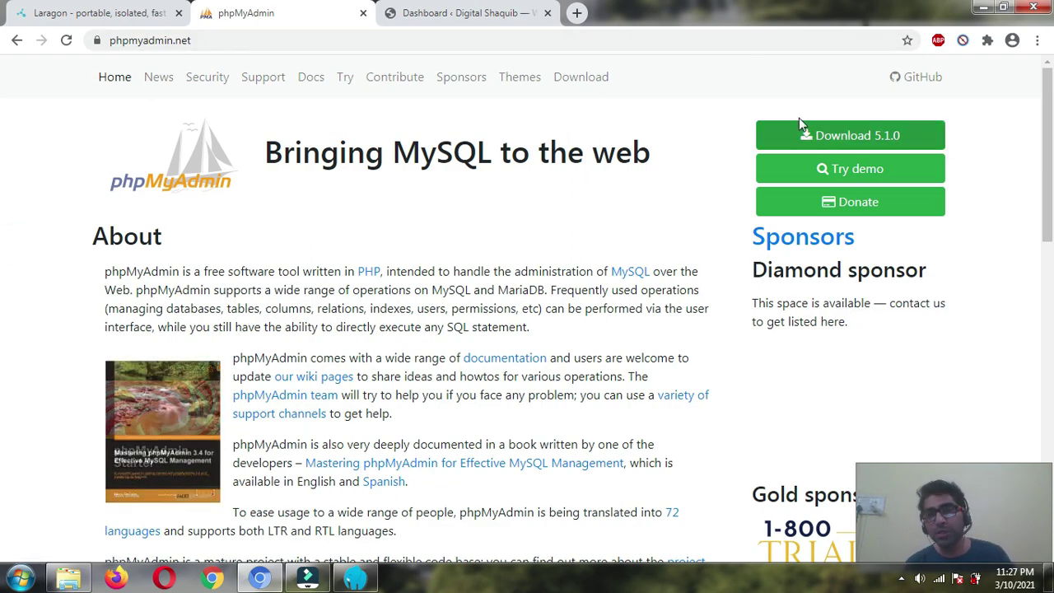
click(826, 141)
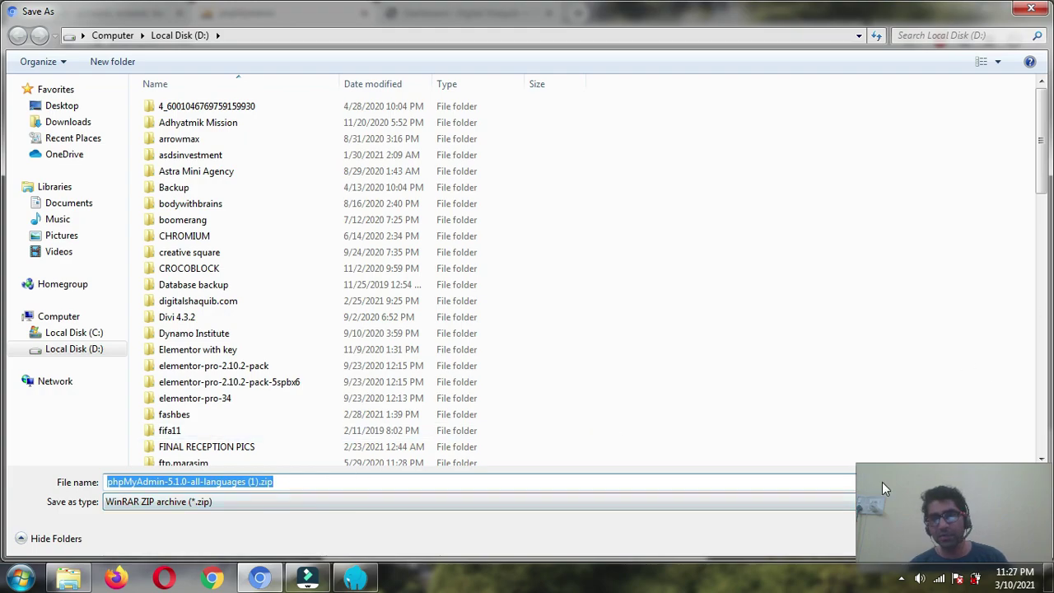
double_click(944, 18)
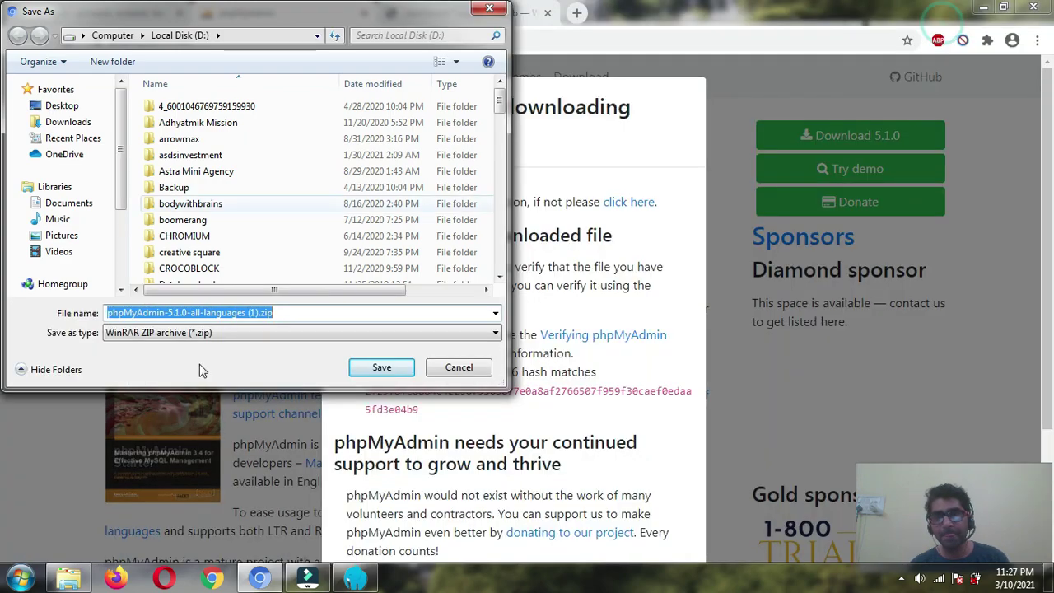
click(371, 373)
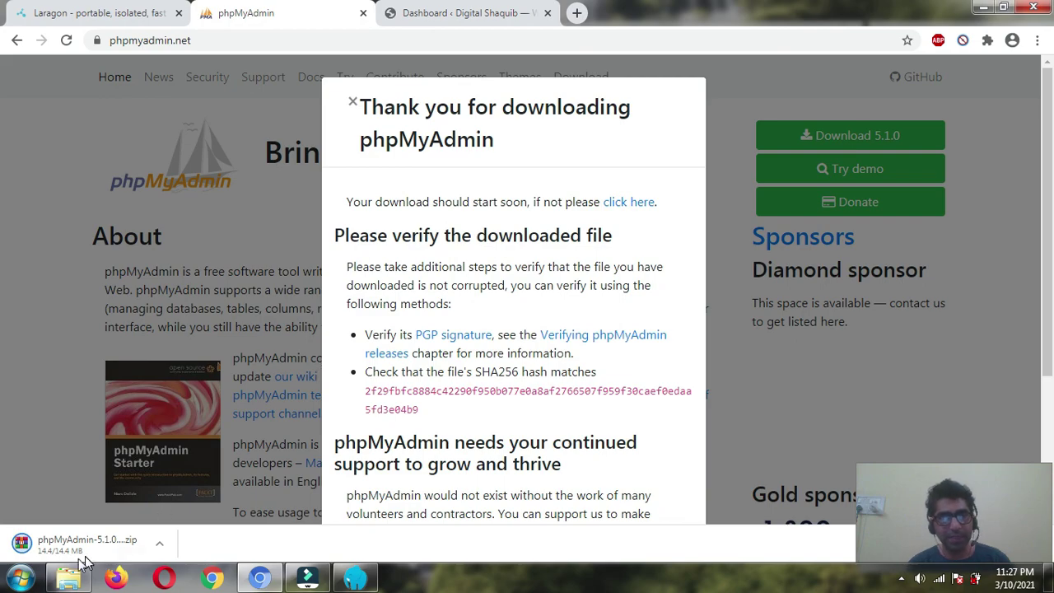
- Close the thank-you download notice and the phpMyAdmin website tab
scroll(325, 204, down, 3)
scroll(325, 204, up, 3)
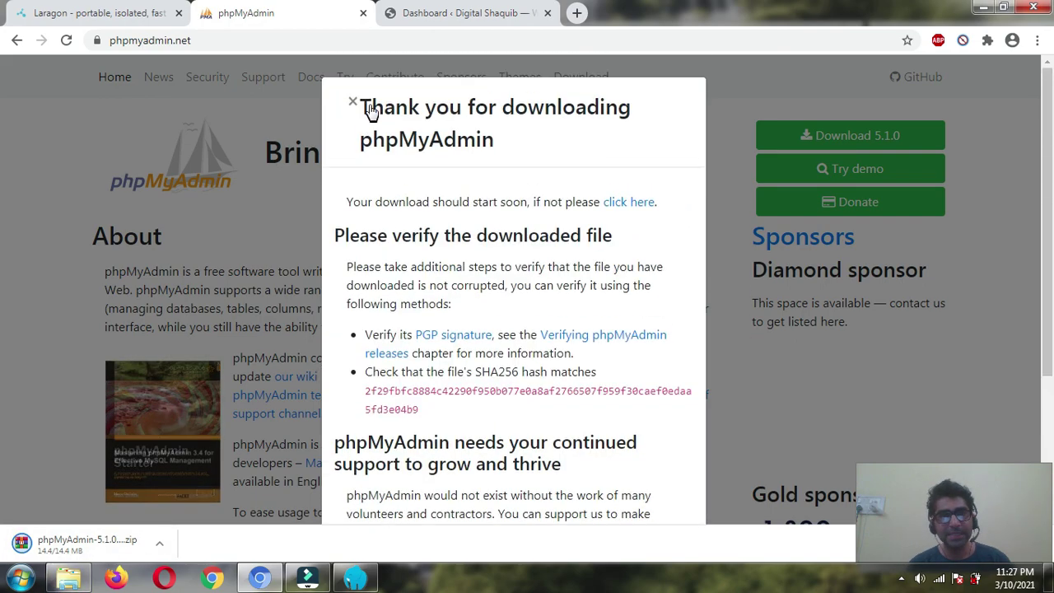
click(349, 104)
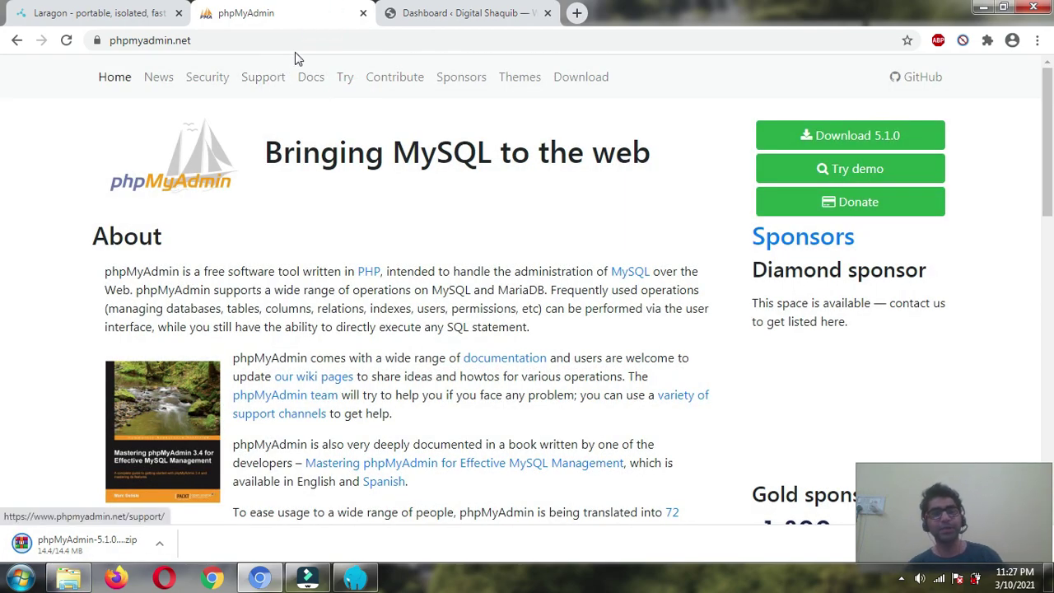
click(362, 14)
- Delete the duplicate phpMyAdmin-5.1.0 (1) zip on drive D and open phpMyAdmin-5.0.2-all-languages.zip
click(156, 545)
click(185, 490)
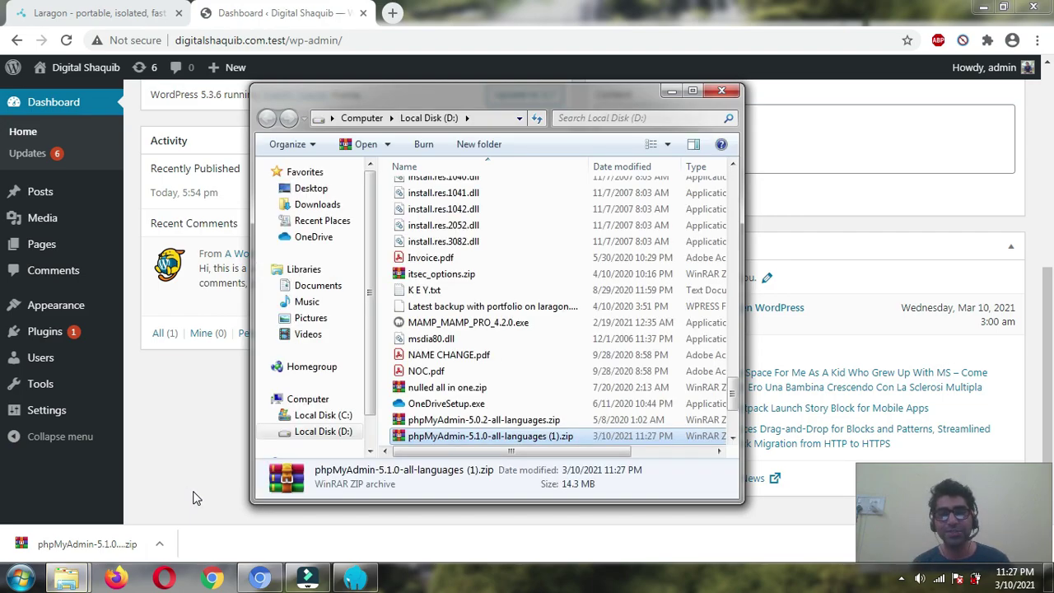
right_click(506, 434)
click(543, 381)
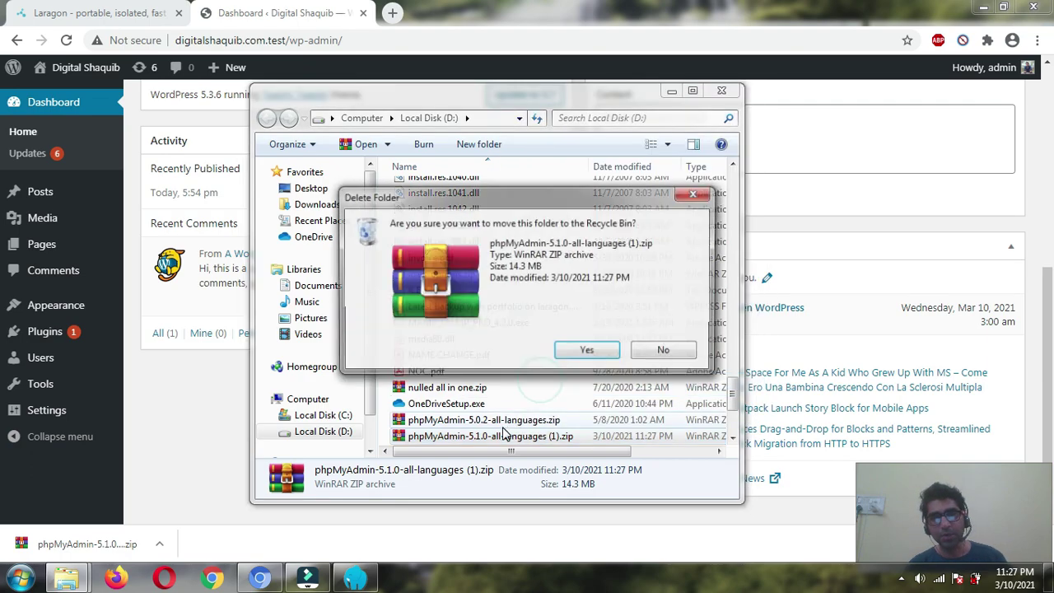
click(586, 349)
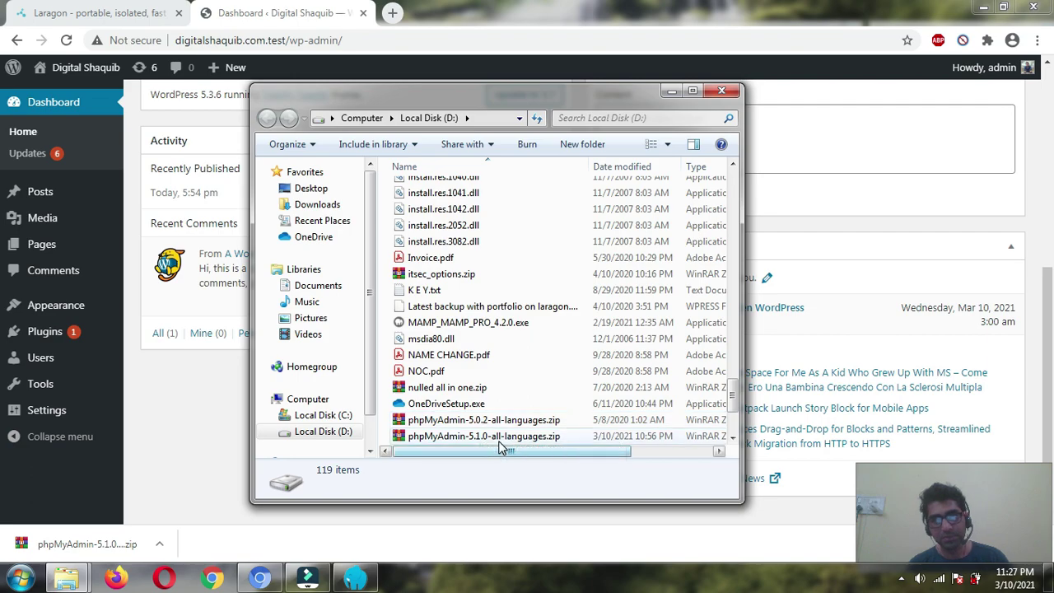
click(493, 422)
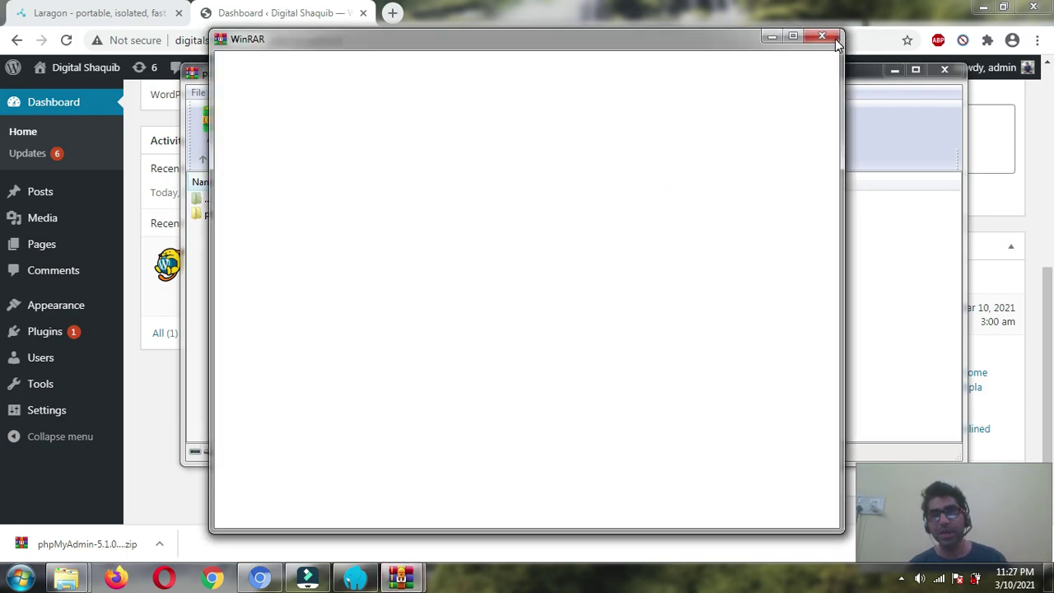
- Extract the phpMyAdmin 5.0.2 archive with WinRAR's Extract To into D:\laragon\etc\apps
click(819, 38)
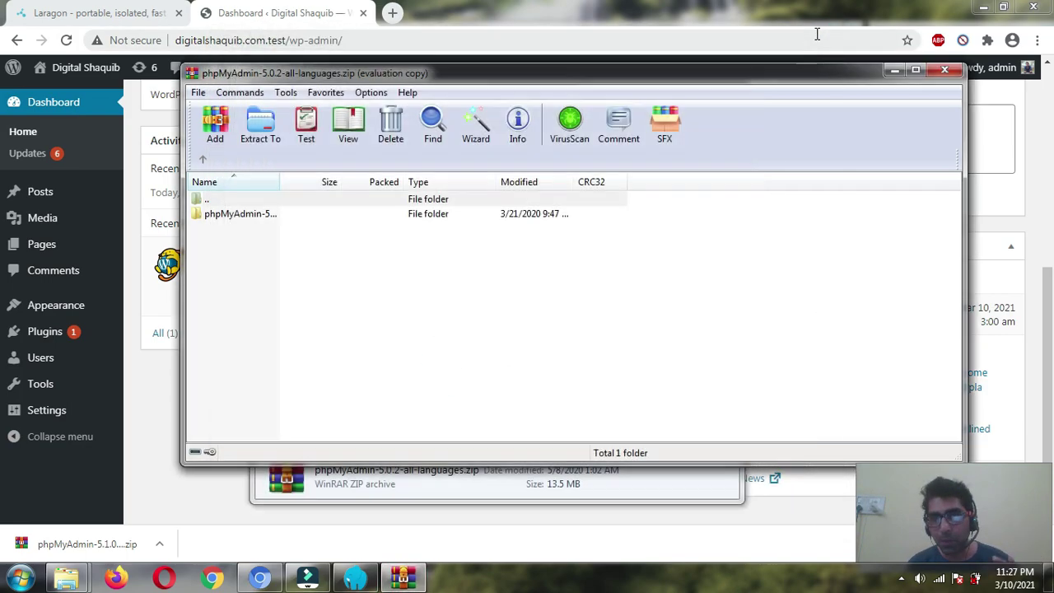
click(261, 135)
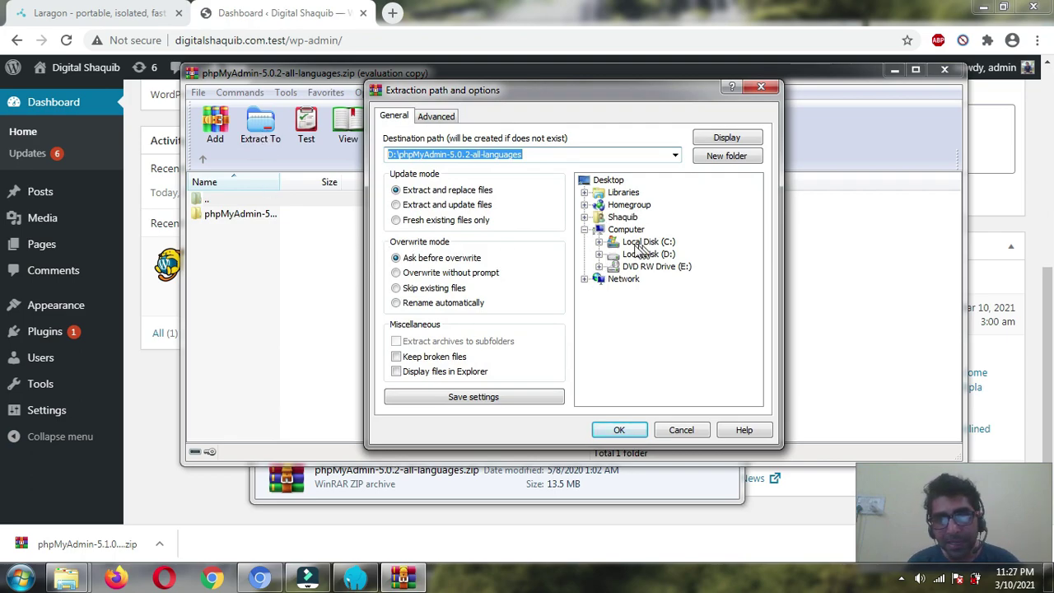
click(603, 256)
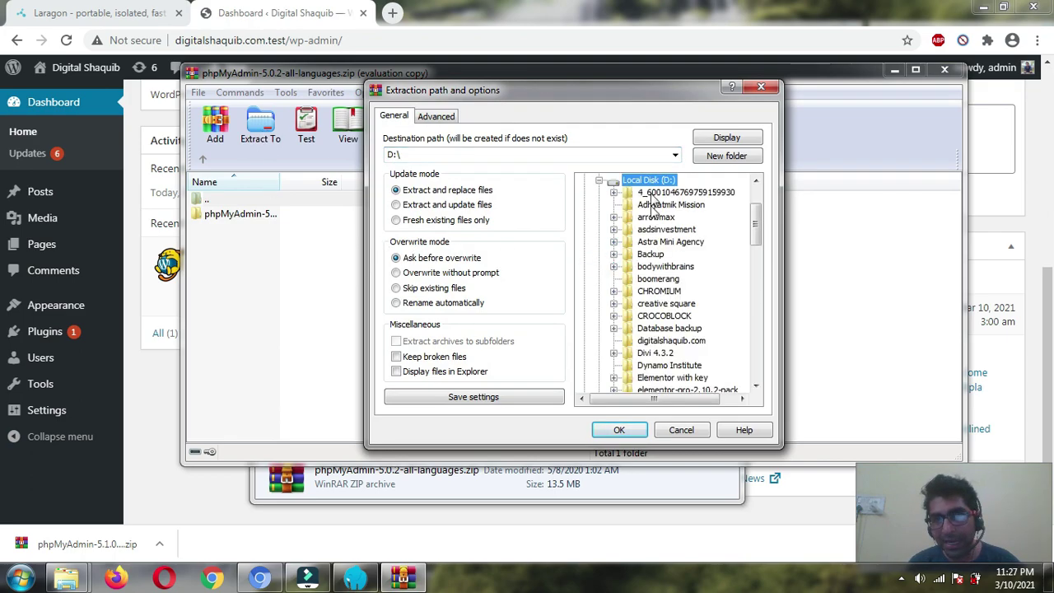
scroll(626, 280, down, 1)
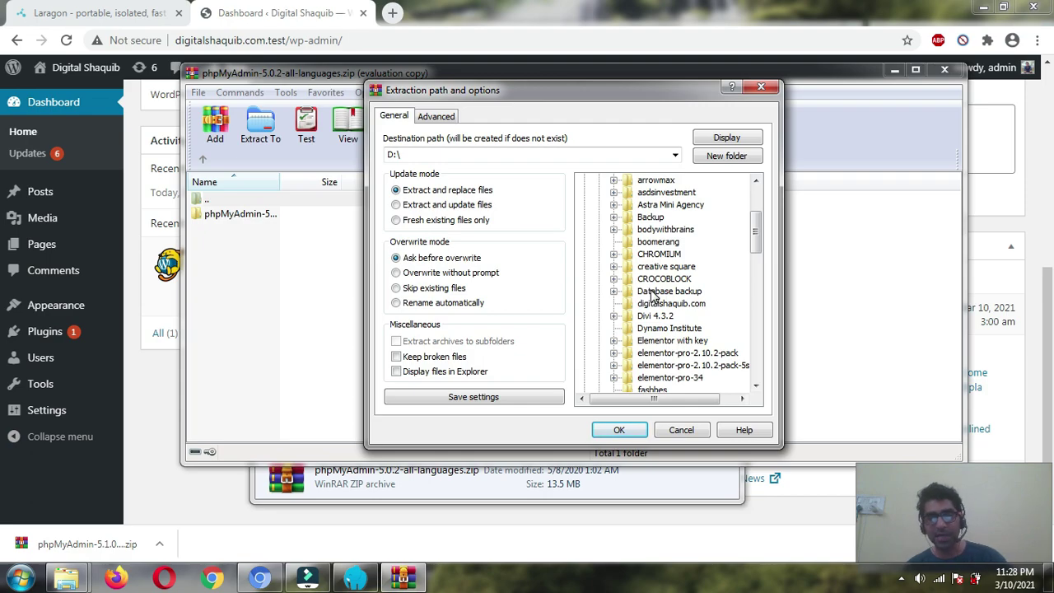
key(l)
double_click(656, 384)
scroll(680, 308, down, 1)
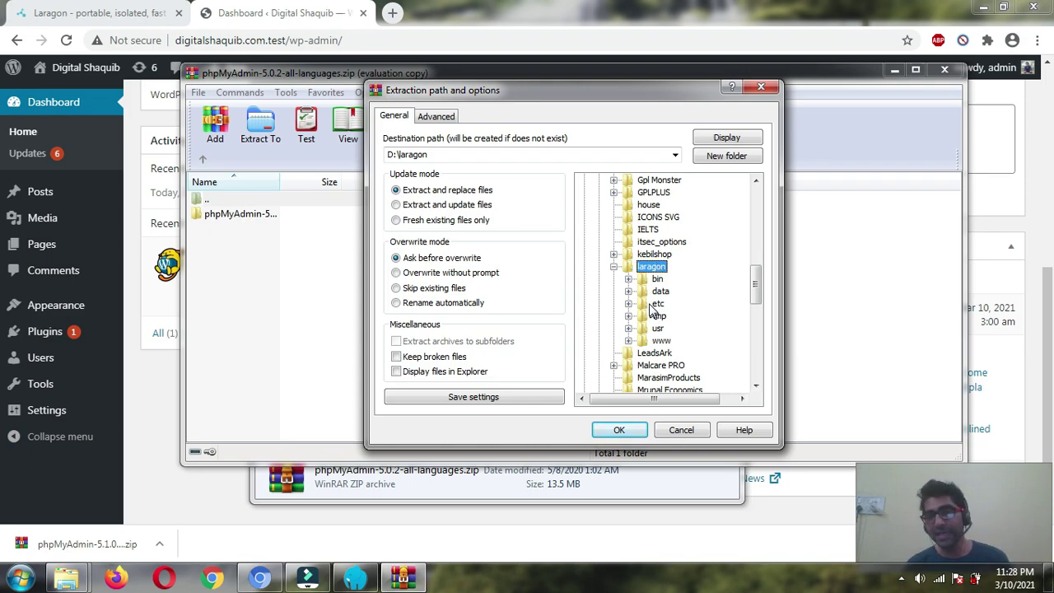
double_click(647, 307)
scroll(661, 306, down, 1)
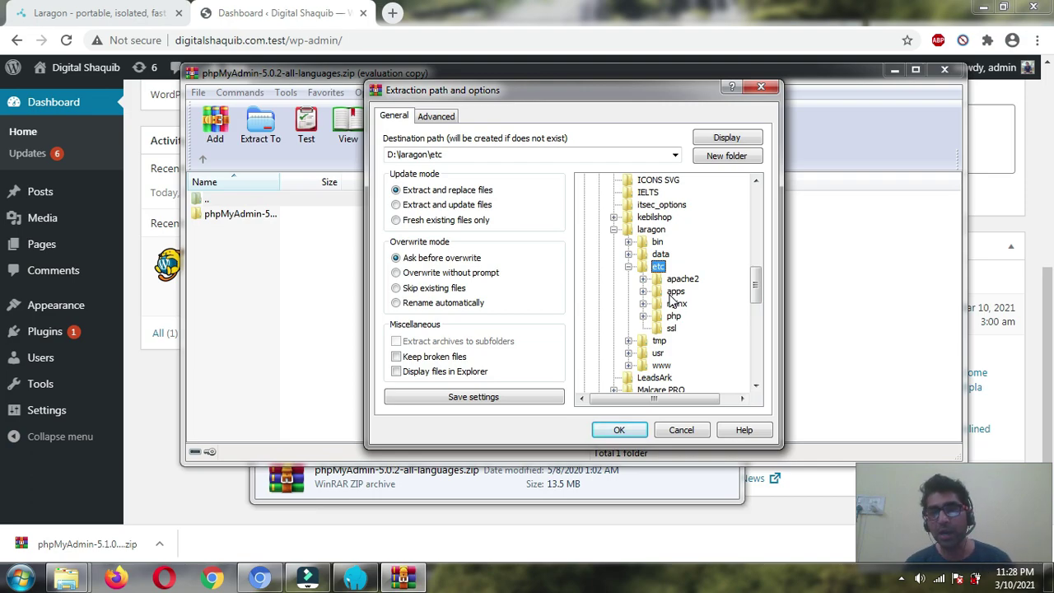
double_click(674, 292)
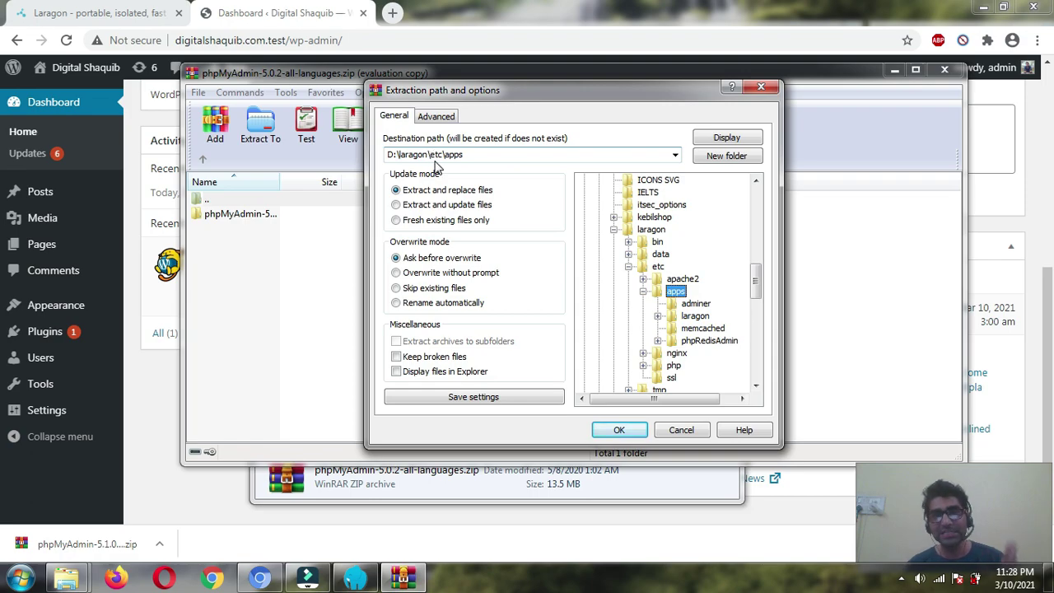
click(619, 431)
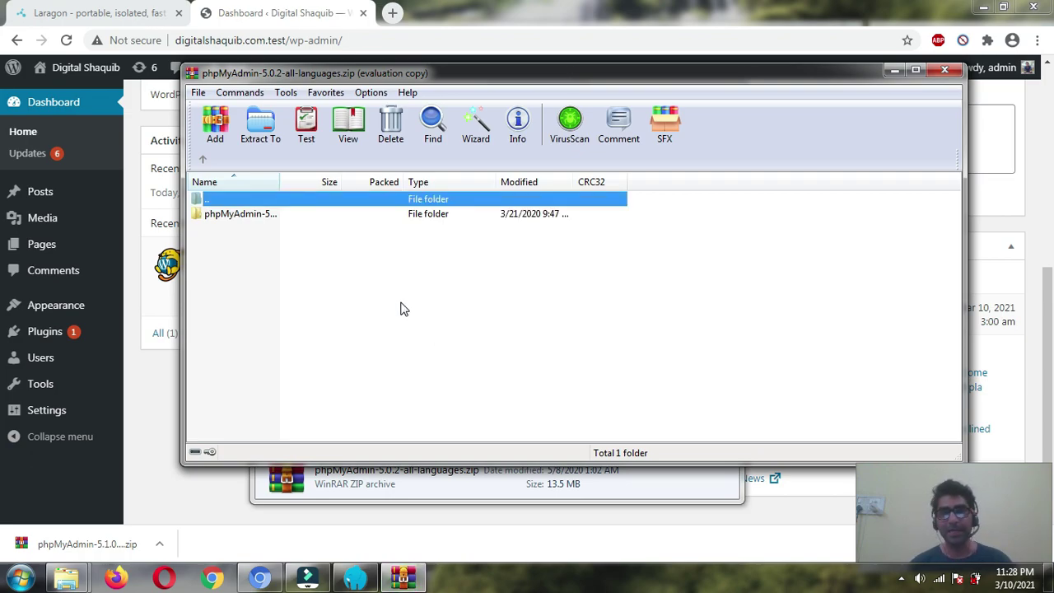
- Close WinRAR and check the extracted phpMyAdmin-5.0.2-all-languages folder inside laragon\etc\apps
click(947, 70)
mouse_move(72, 568)
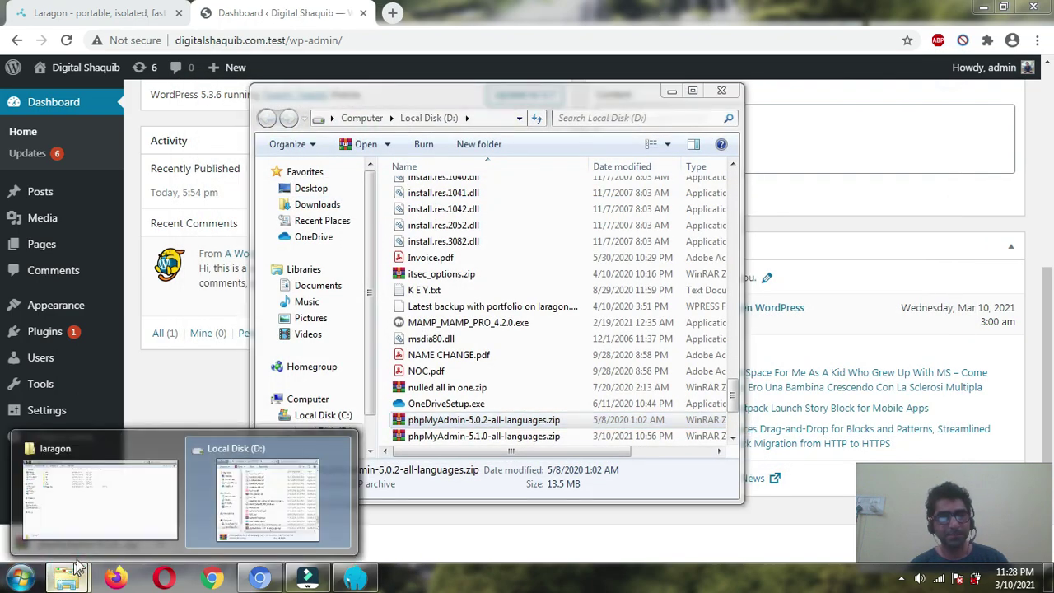
click(136, 506)
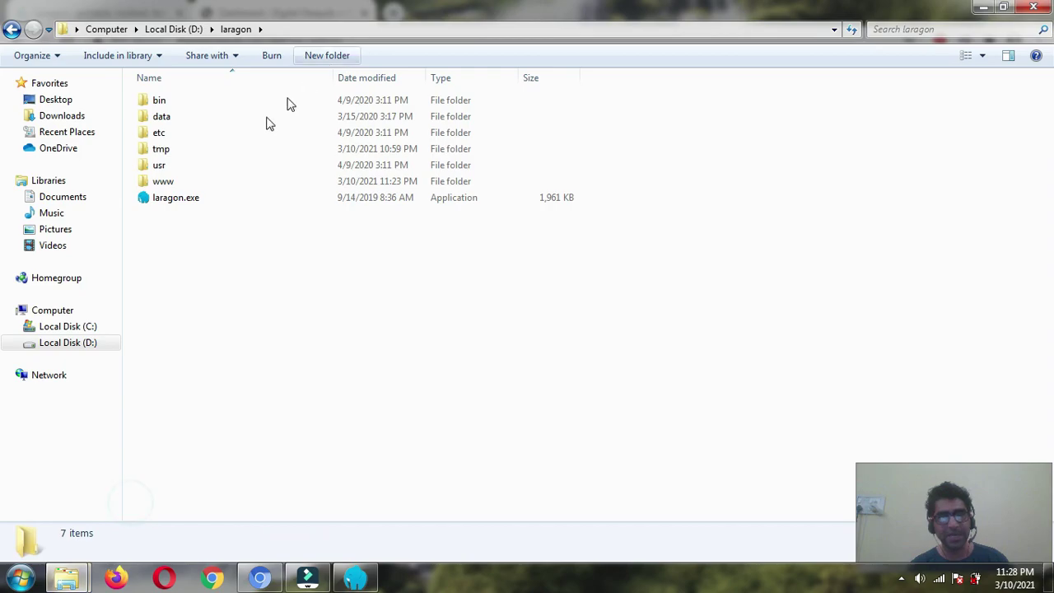
double_click(195, 134)
double_click(195, 117)
click(197, 150)
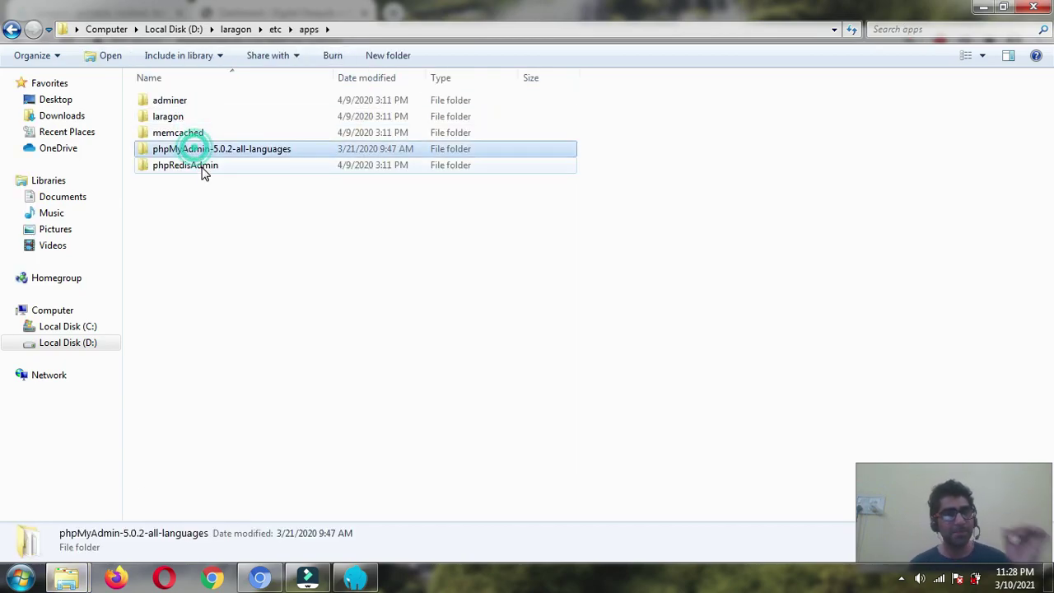
double_click(264, 157)
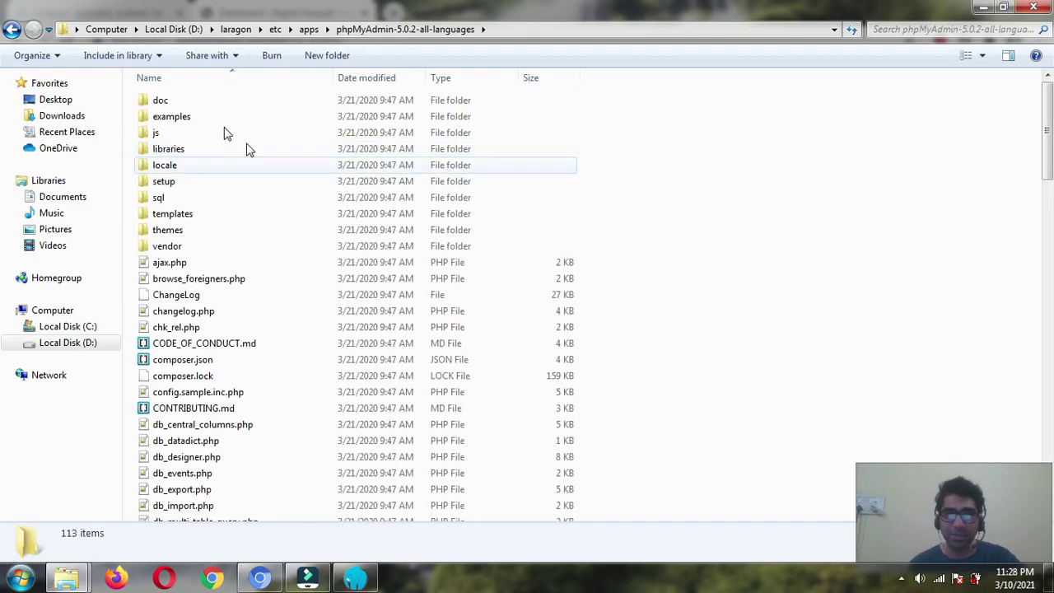
click(18, 34)
- Load localhost/phpmyadmin in a new Chrome tab, which returns 403 Forbidden
click(260, 577)
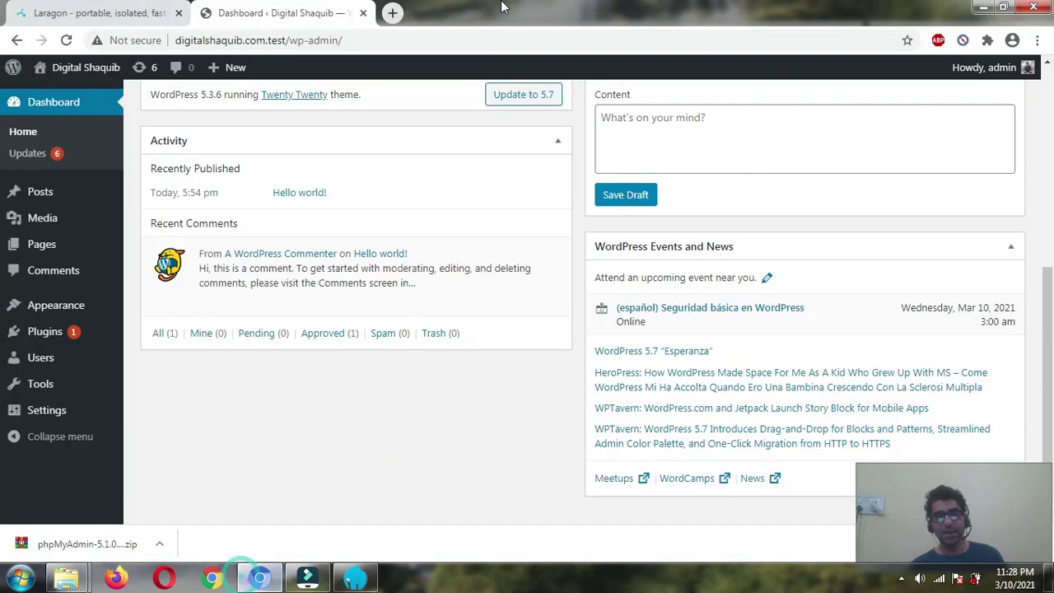
click(394, 14)
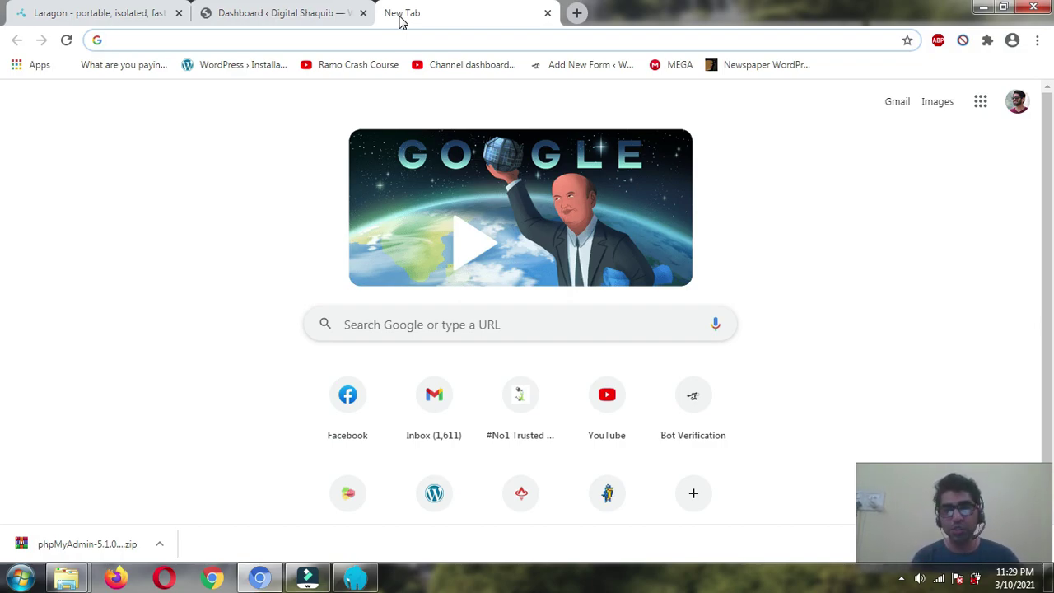
text(oca)
key(BackSpace)
key(BackSpace)
key(BackSpace)
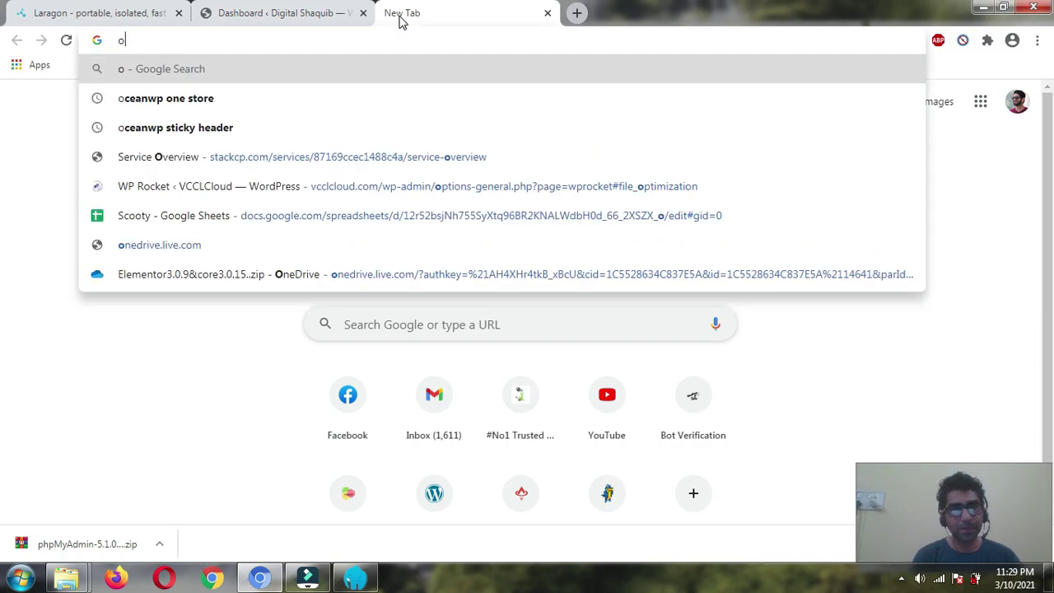
text(local)
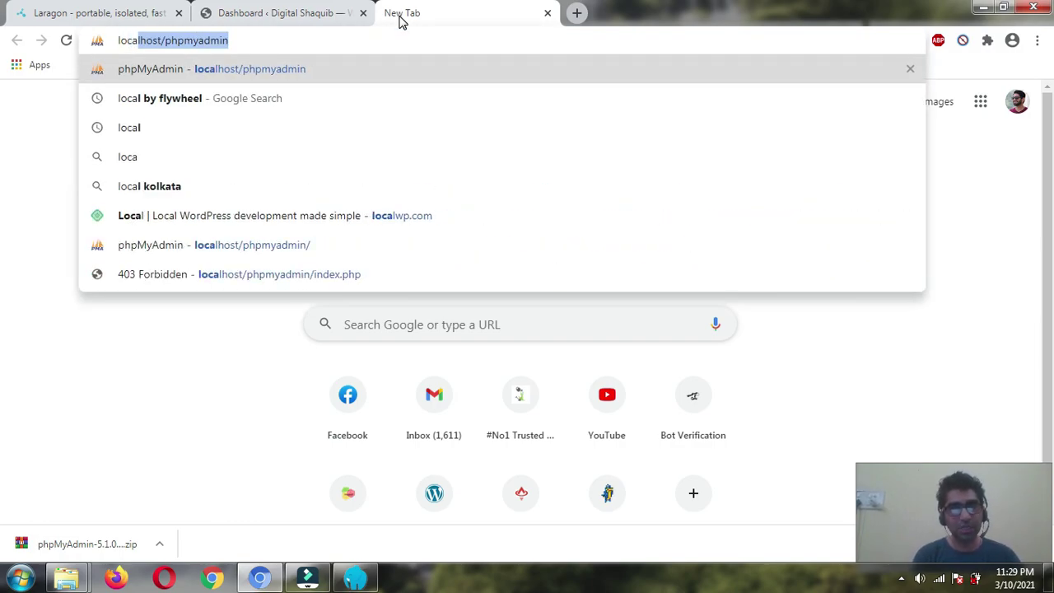
key(Right)
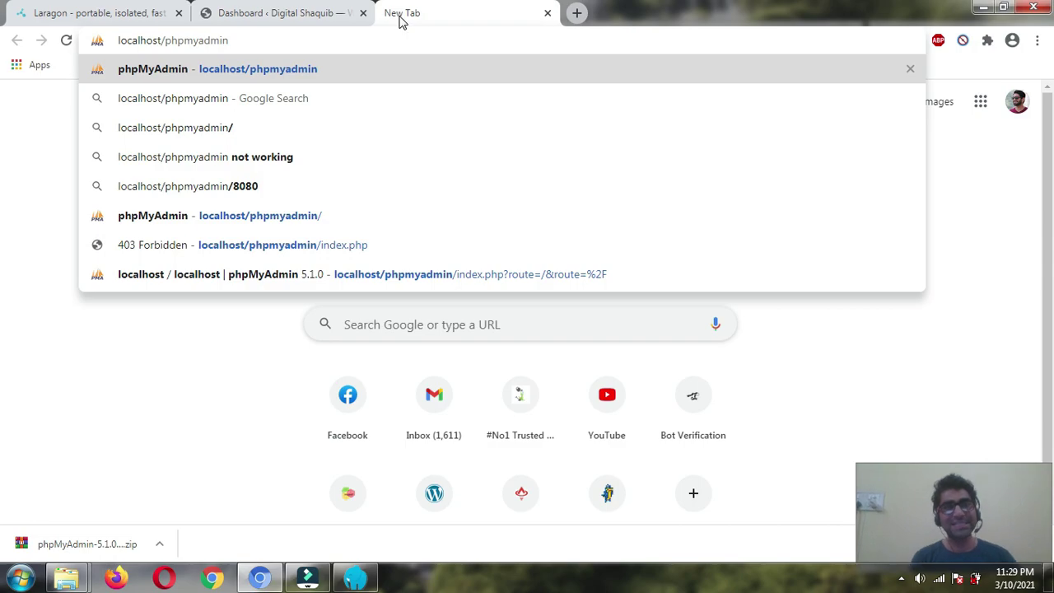
key(Return)
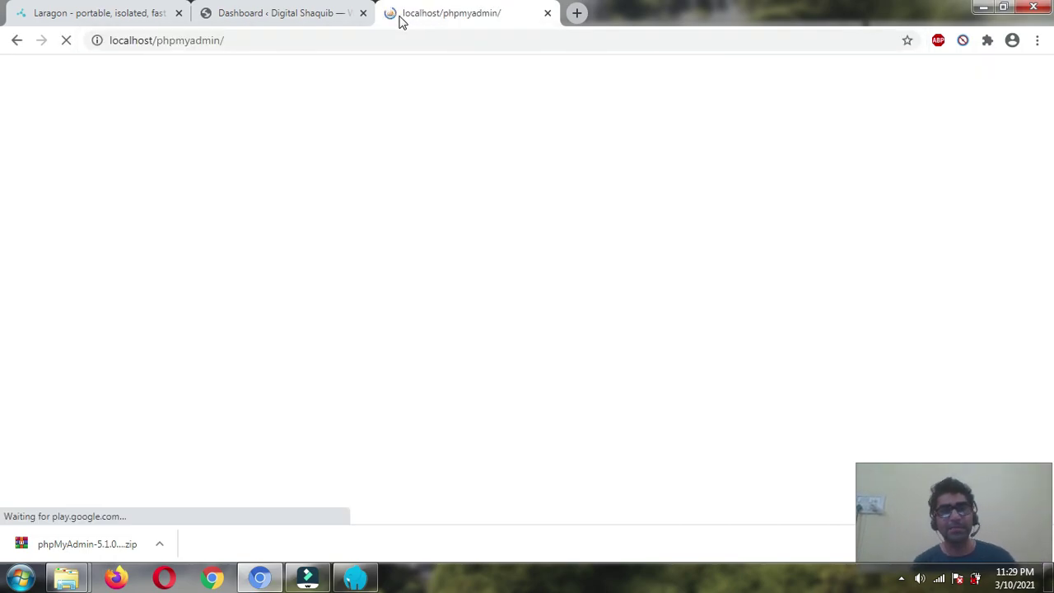
drag(41, 112, 365, 120)
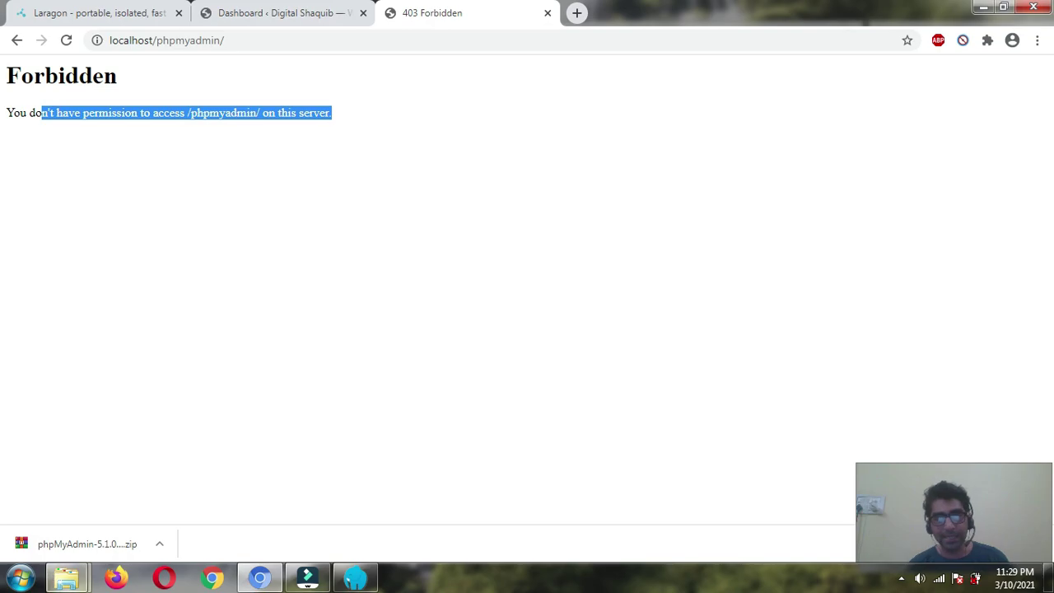
- Rename the phpMyAdmin-5.0.2-all-languages folder in etc\apps to phpMyAdmin
mouse_move(66, 578)
click(78, 499)
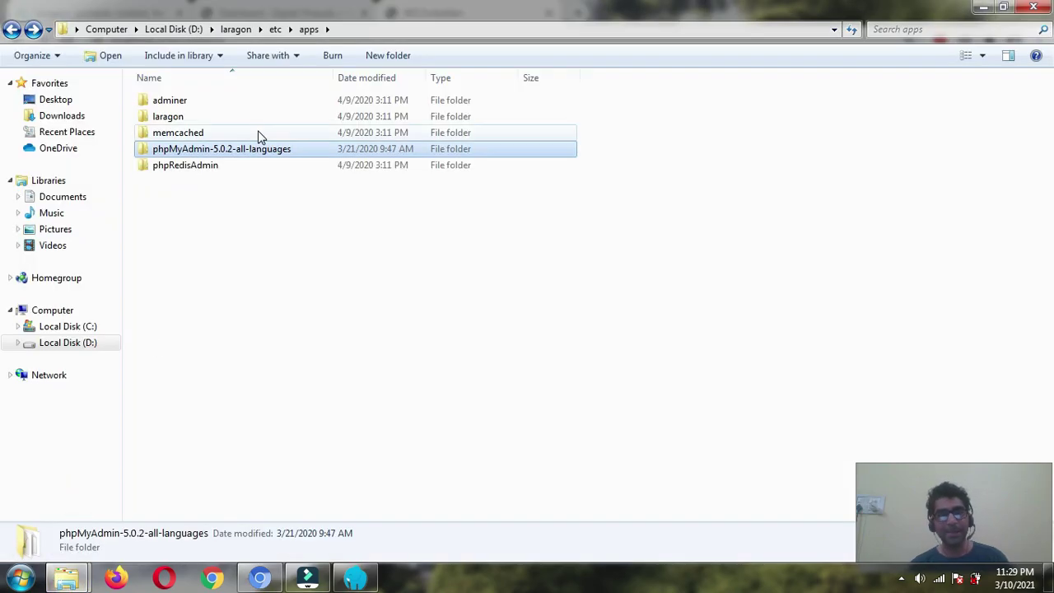
click(207, 256)
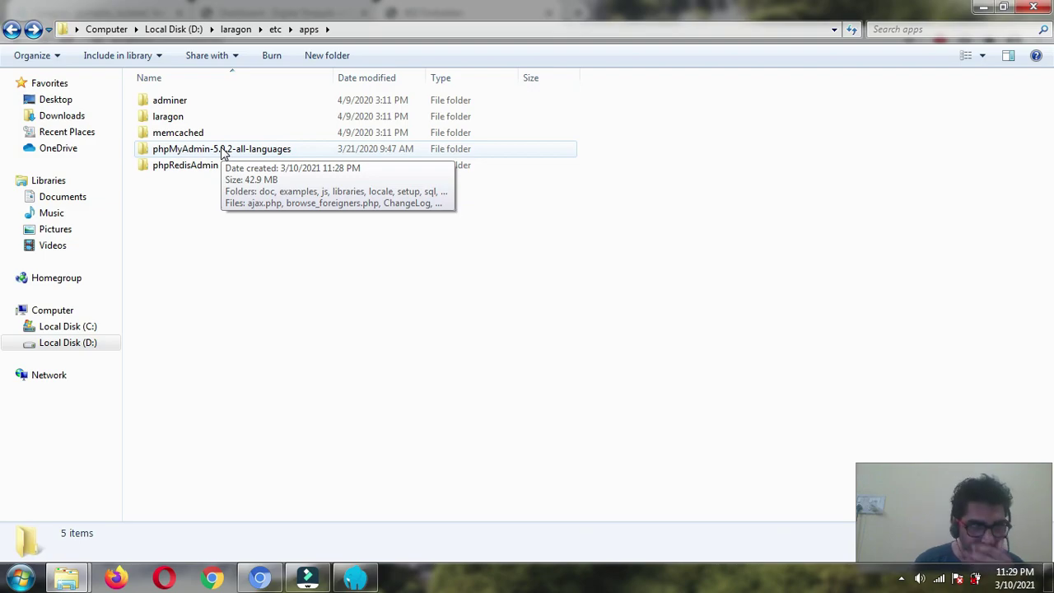
click(223, 151)
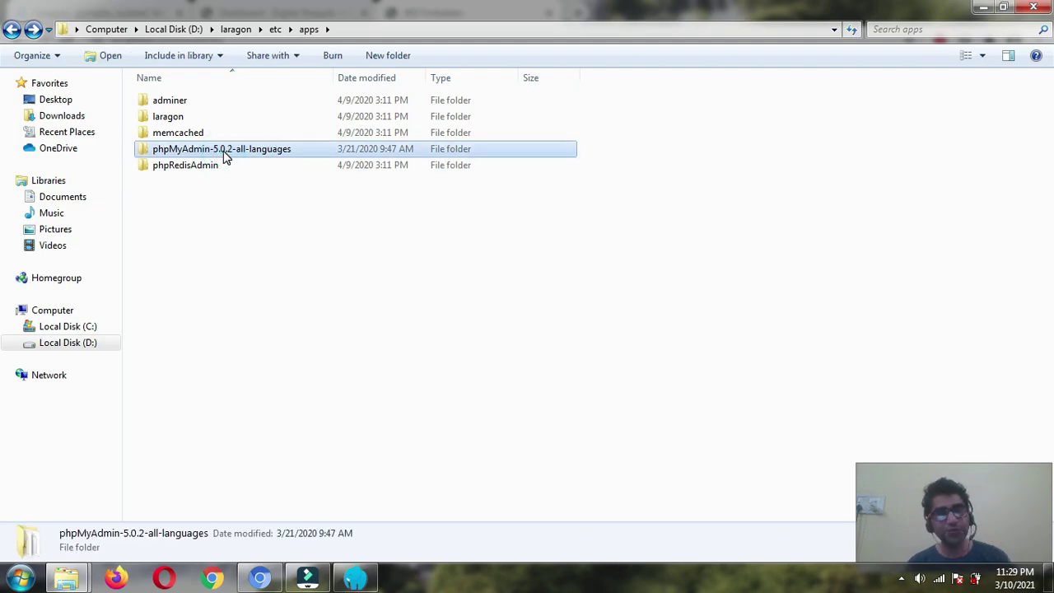
right_click(223, 150)
click(283, 491)
click(297, 148)
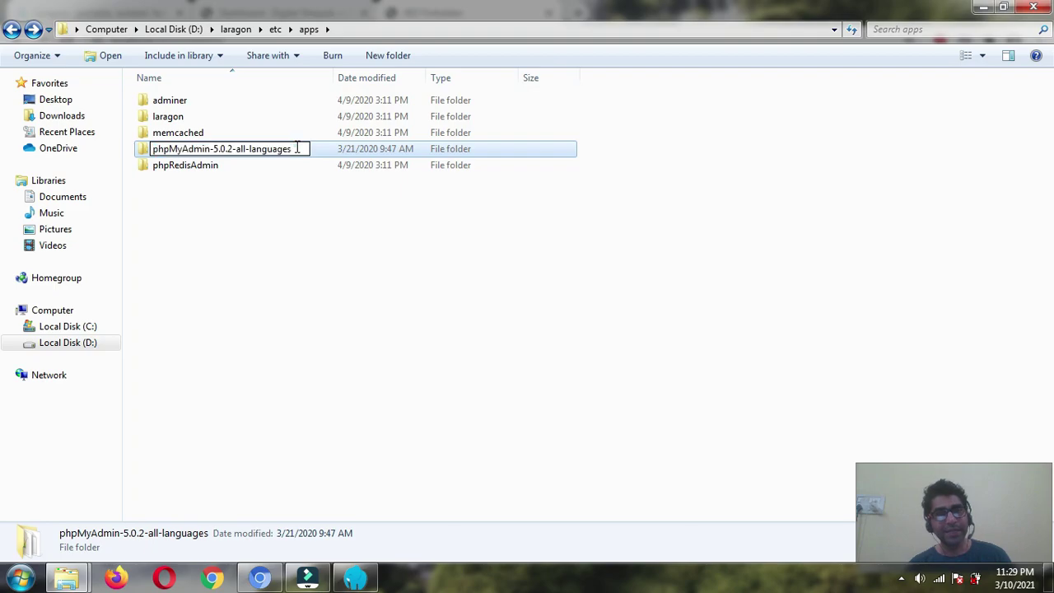
key(BackSpace)
key(BackSpace)
key(BackSpace)
key(BackSpace)
key(BackSpace)
key(BackSpace)
key(BackSpace)
key(BackSpace)
key(BackSpace)
key(BackSpace)
key(BackSpace)
key(BackSpace)
key(BackSpace)
key(BackSpace)
key(BackSpace)
key(BackSpace)
key(BackSpace)
key(BackSpace)
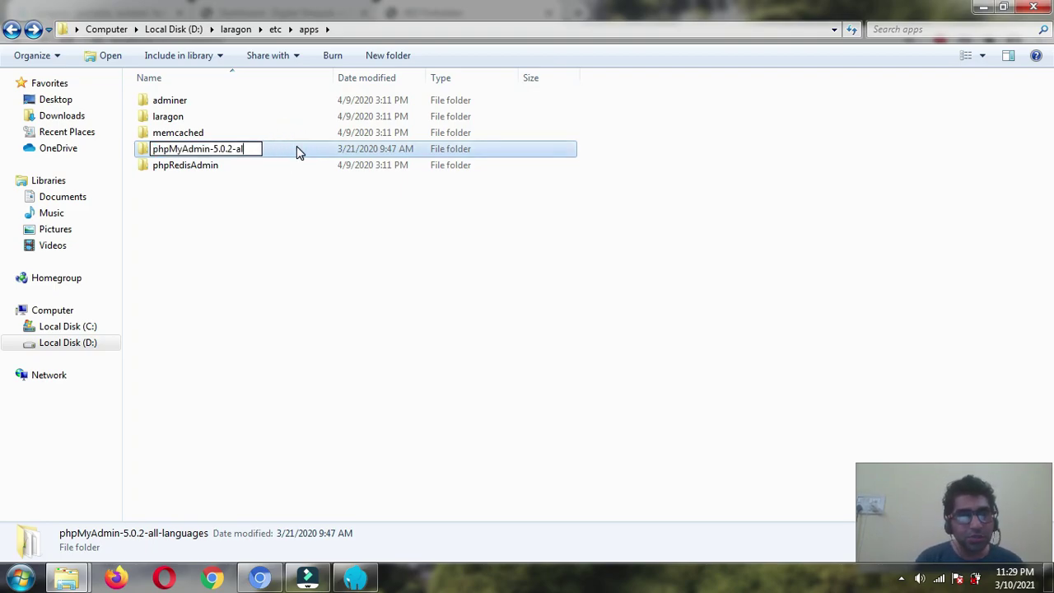
key(BackSpace)
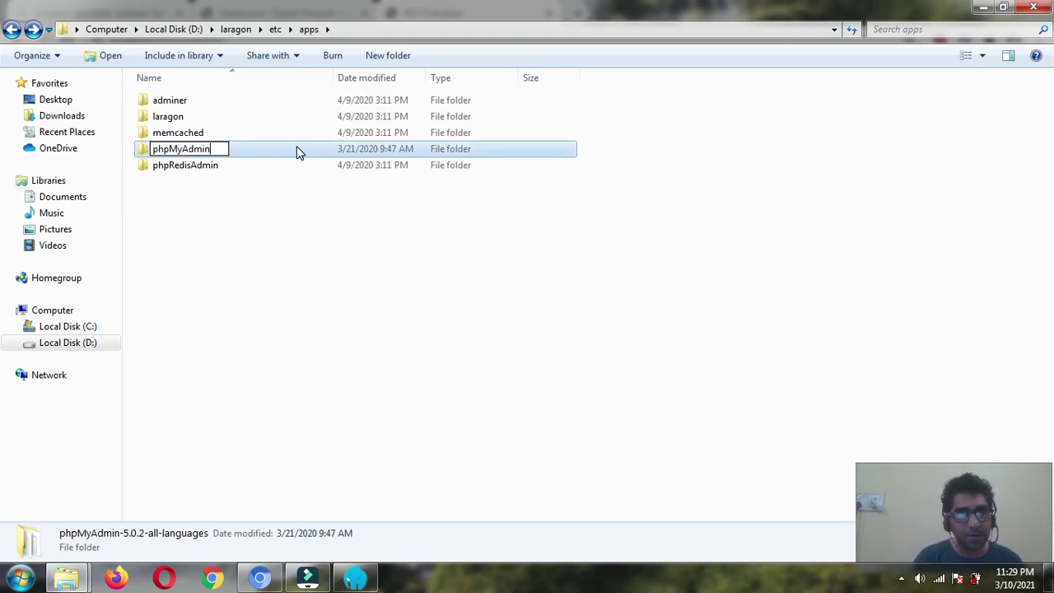
key(Return)
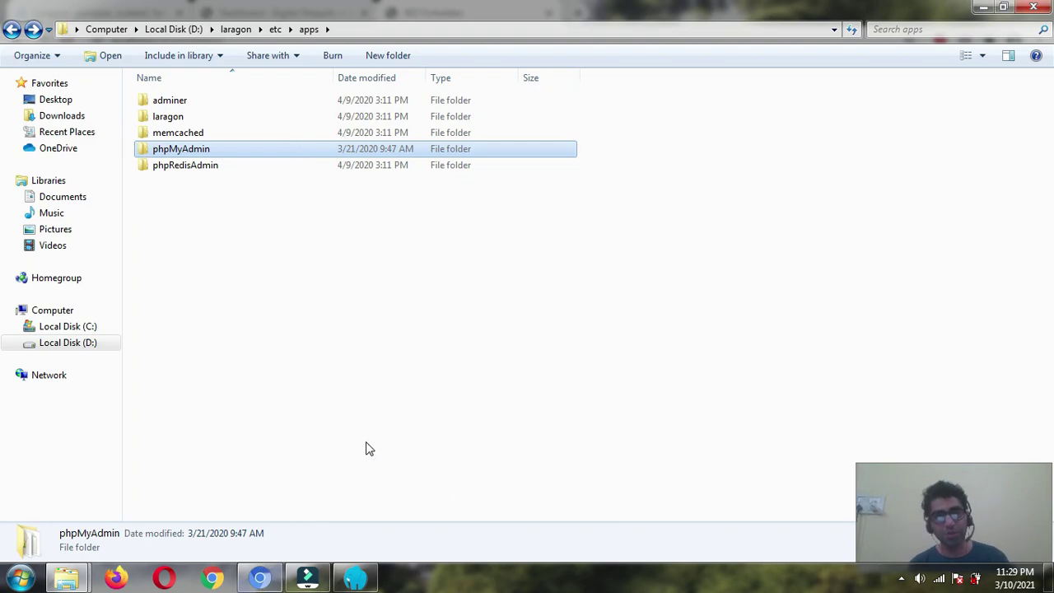
click(354, 578)
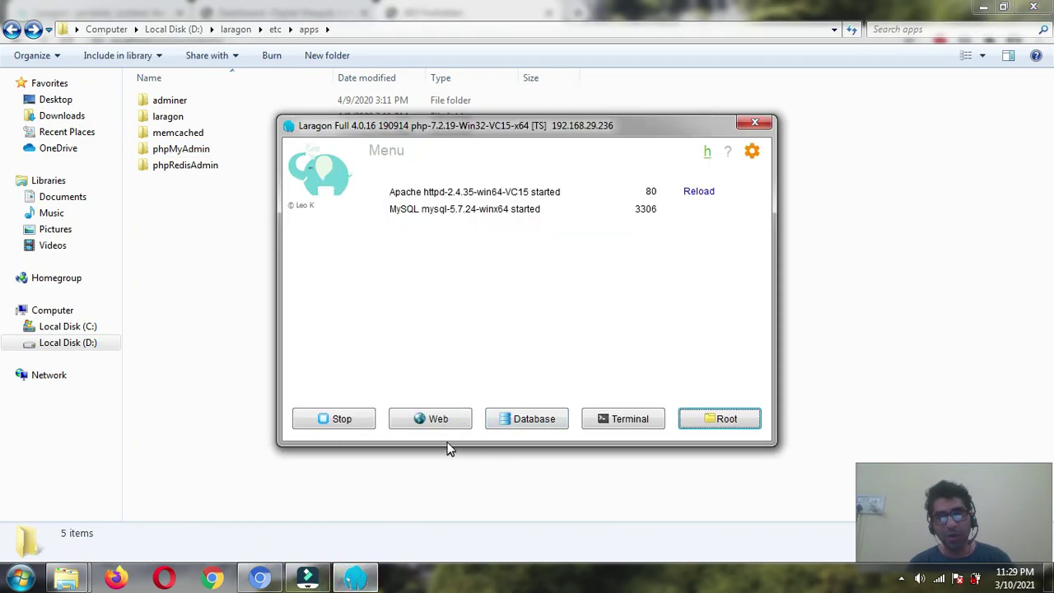
- Stop Apache and MySQL, close the Laragon window, and exit Laragon from the tray
click(348, 422)
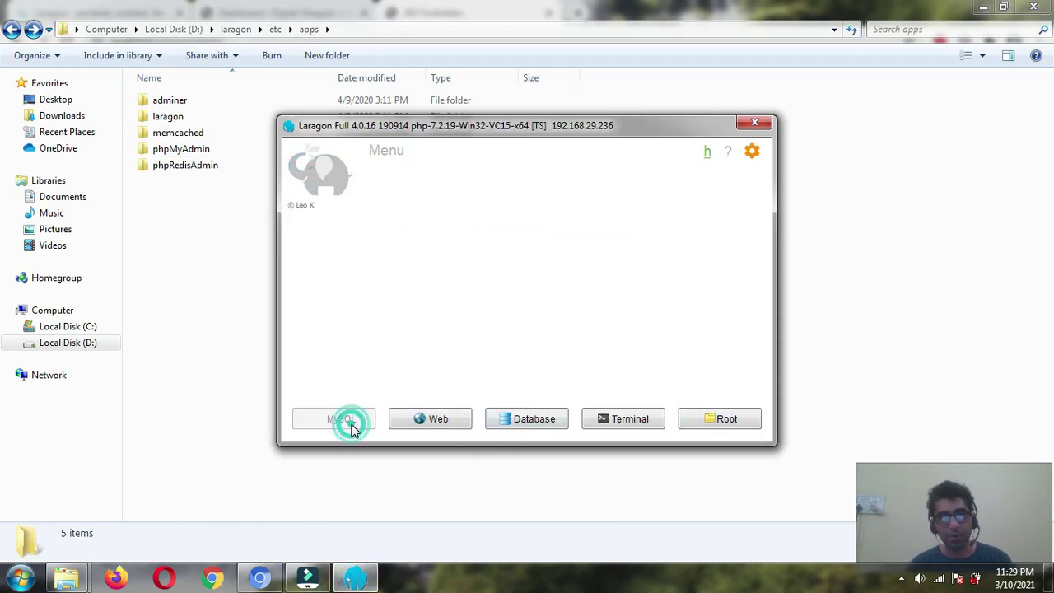
click(755, 124)
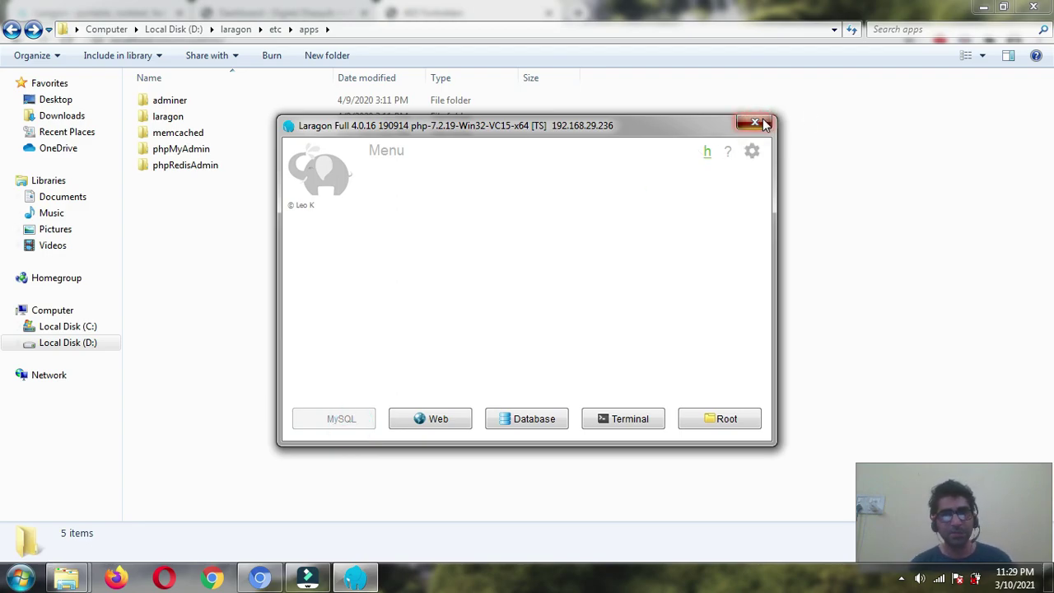
click(763, 126)
click(900, 578)
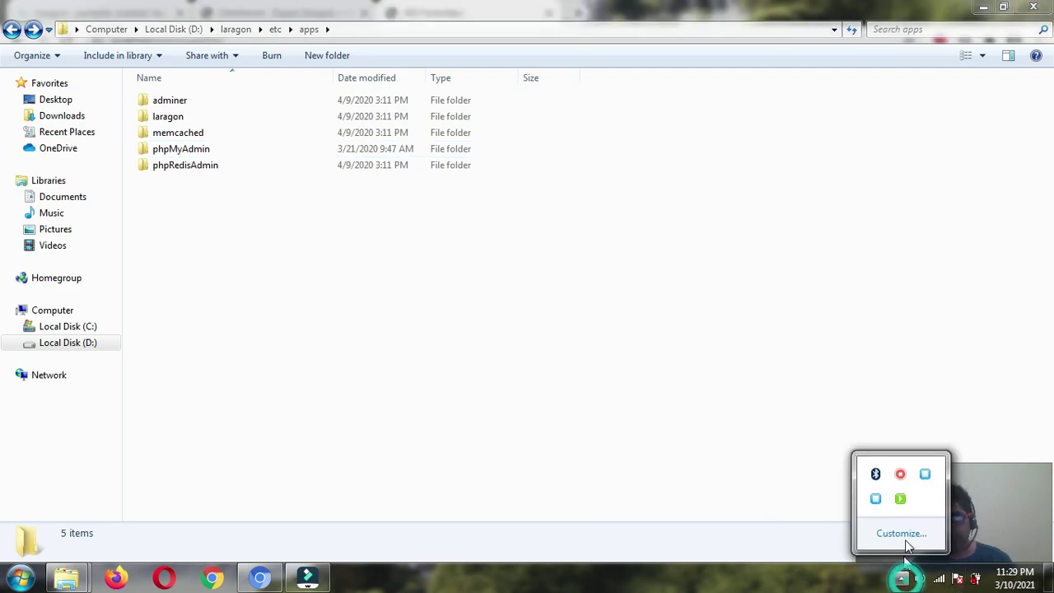
right_click(926, 474)
click(947, 461)
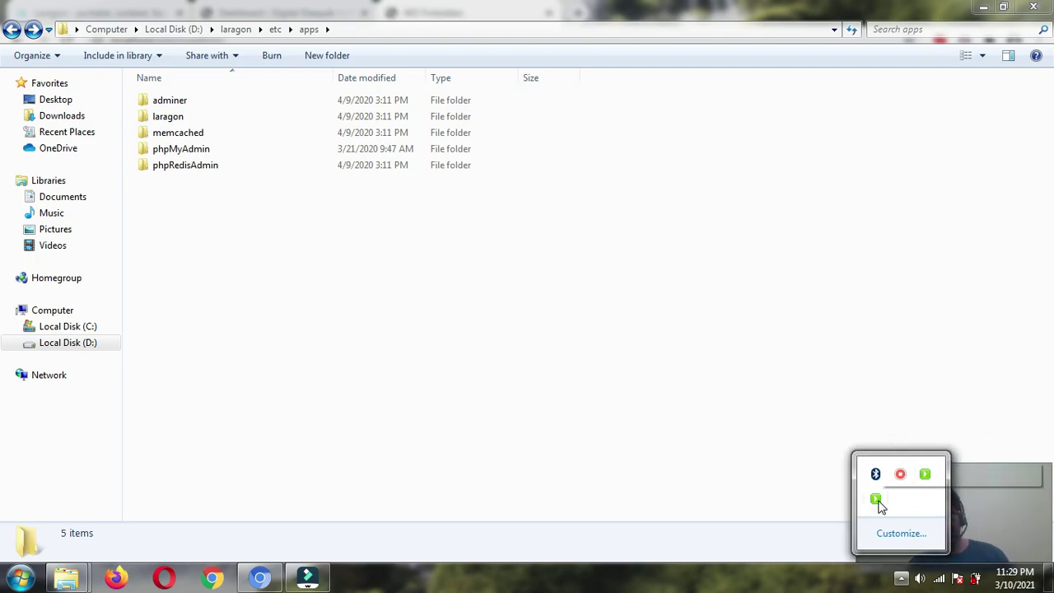
right_click(875, 498)
click(905, 489)
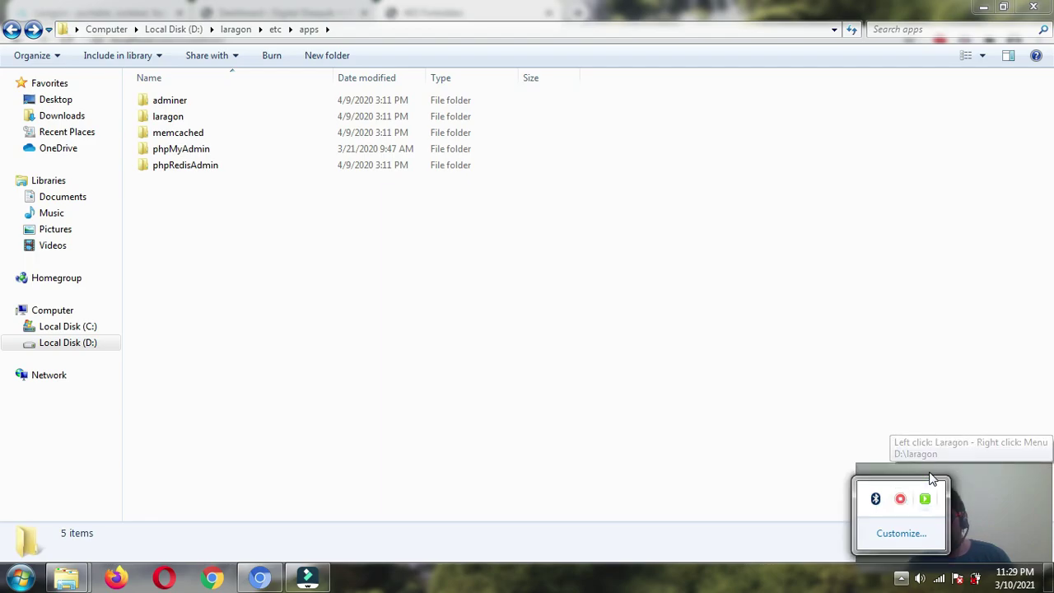
click(829, 389)
- Relaunch Laragon from the Start menu and start Apache and MySQL again
click(19, 576)
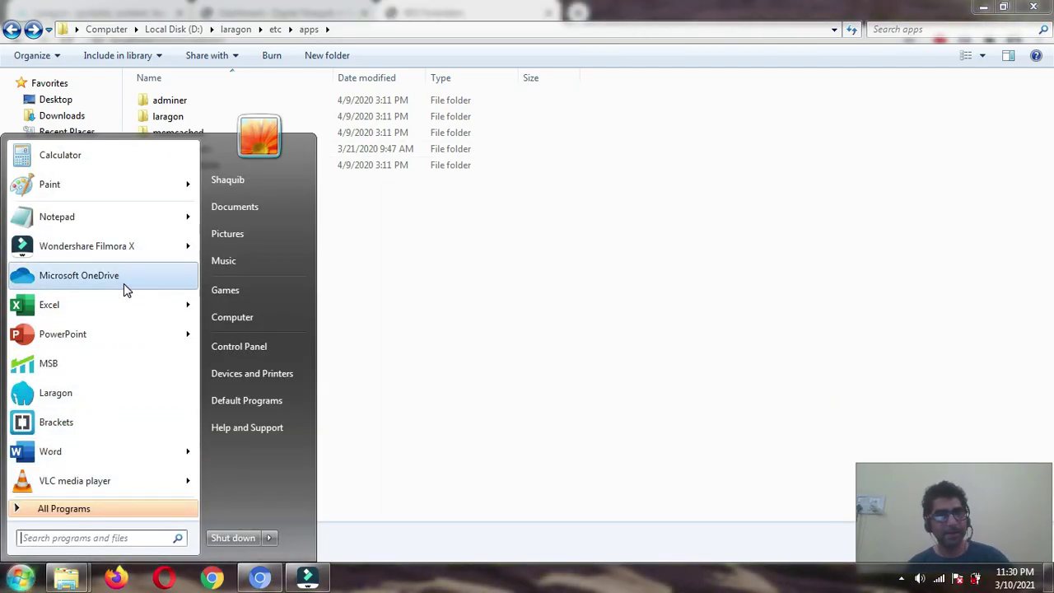
text(lara)
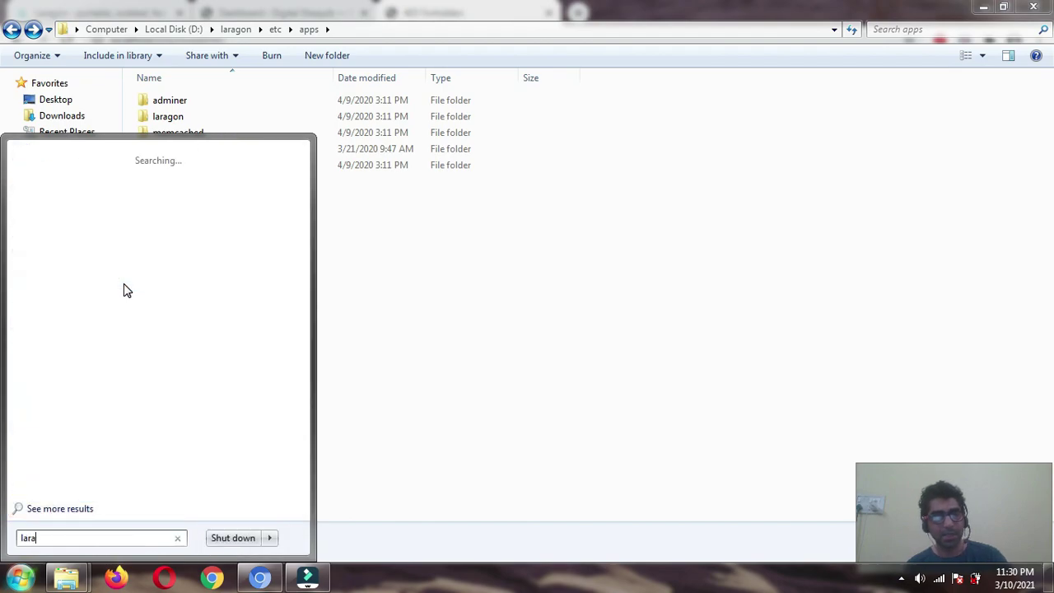
click(93, 176)
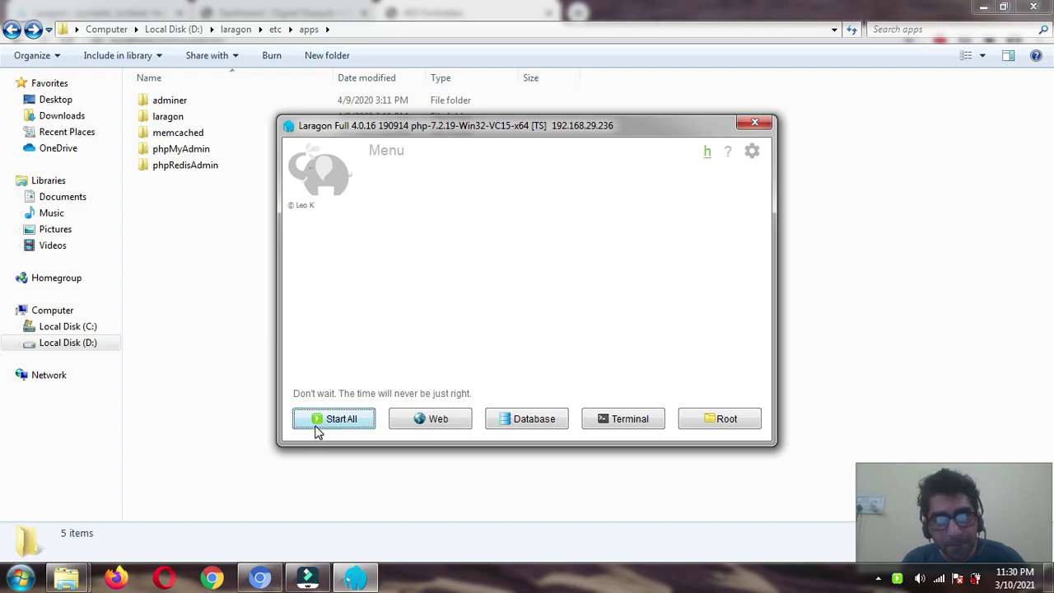
click(318, 420)
right_click(425, 254)
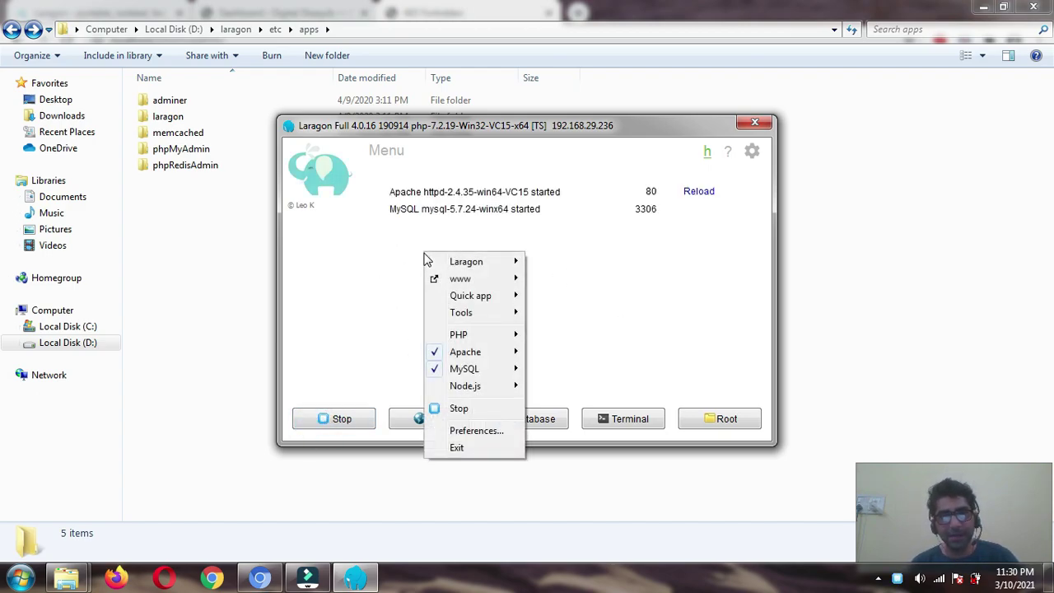
mouse_move(485, 276)
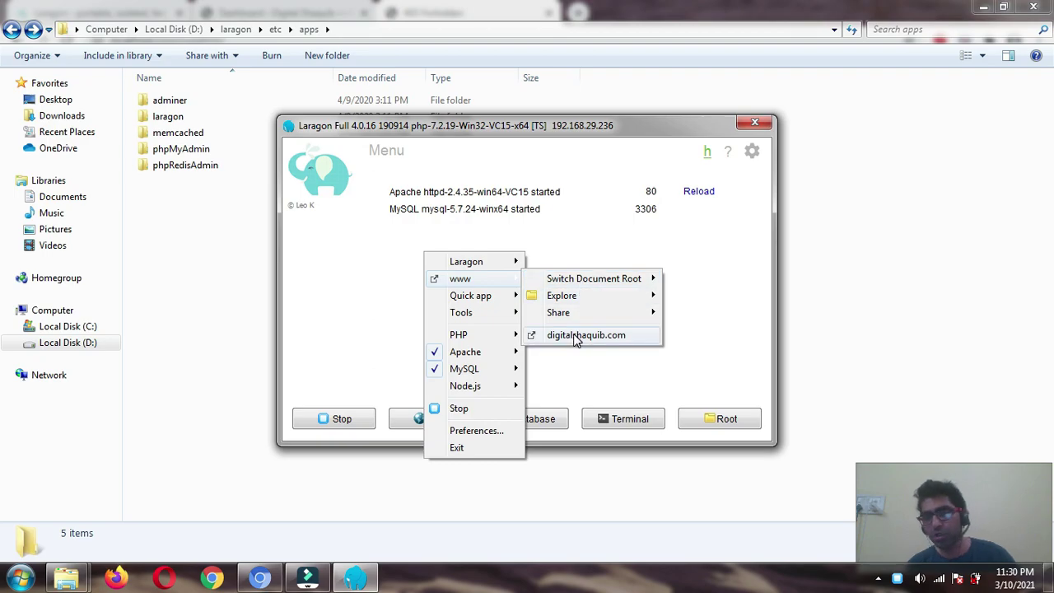
click(382, 328)
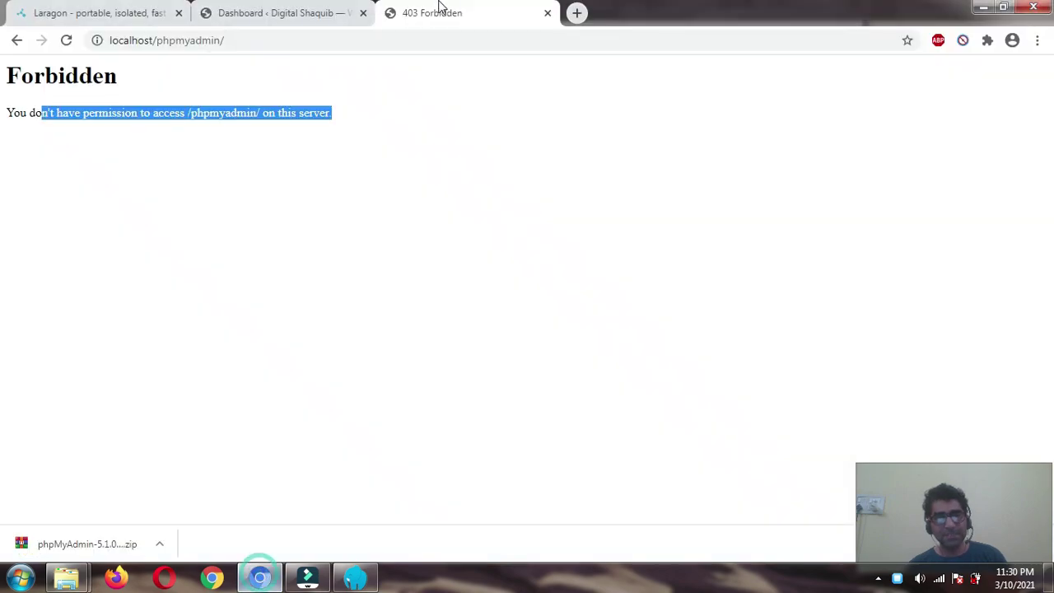
- Reload localhost/phpmyadmin and log in as root to see the databases list
click(229, 44)
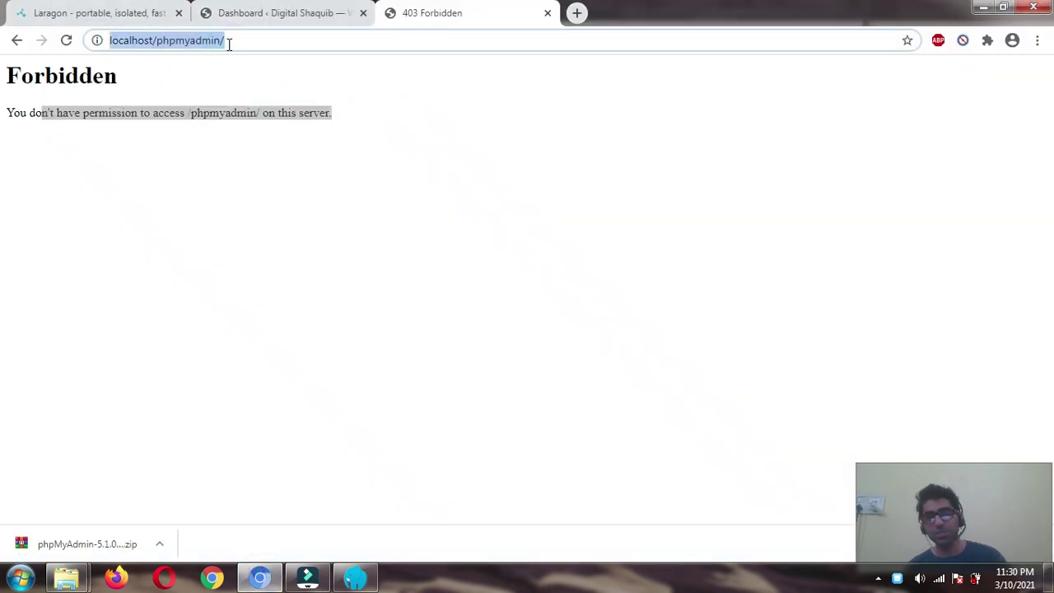
key(Return)
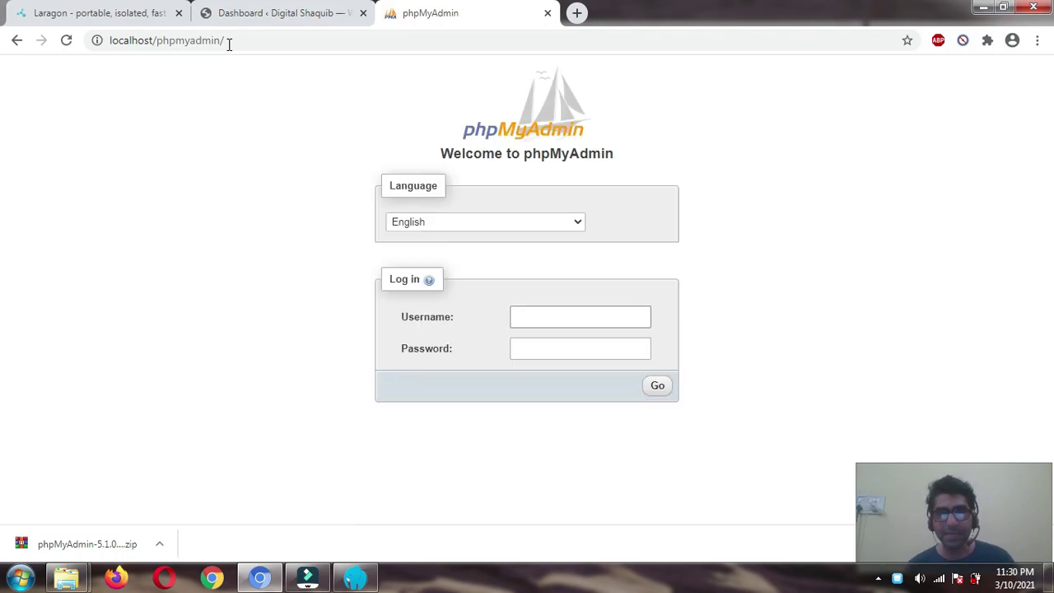
text(root)
key(Tab)
click(656, 392)
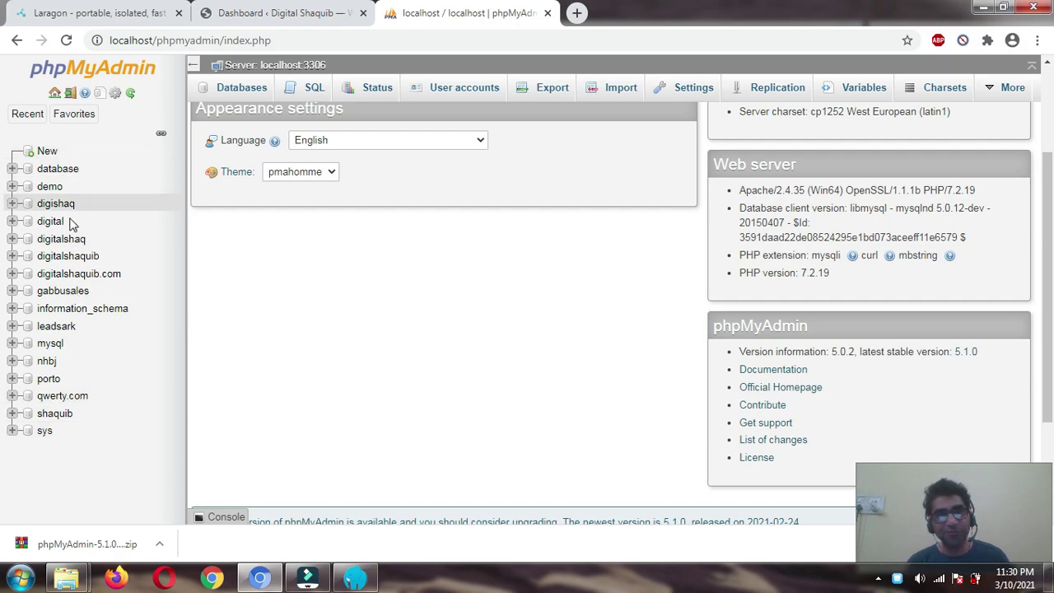
- List the digitalshaquib.com database's 12 wp_ tables, then return to the Digital Shaquib Dashboard tab
click(69, 274)
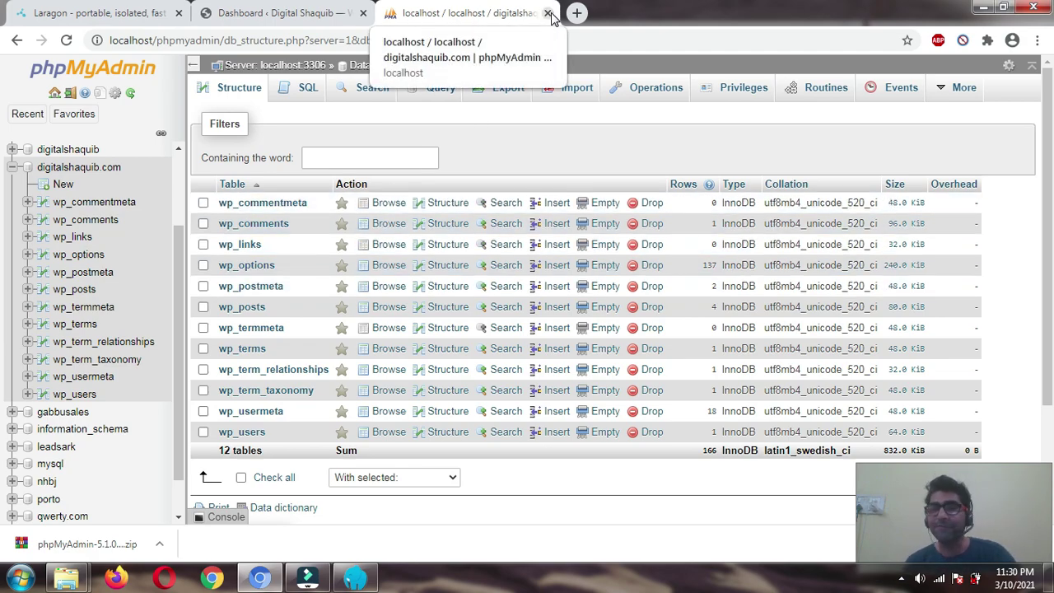
click(284, 13)
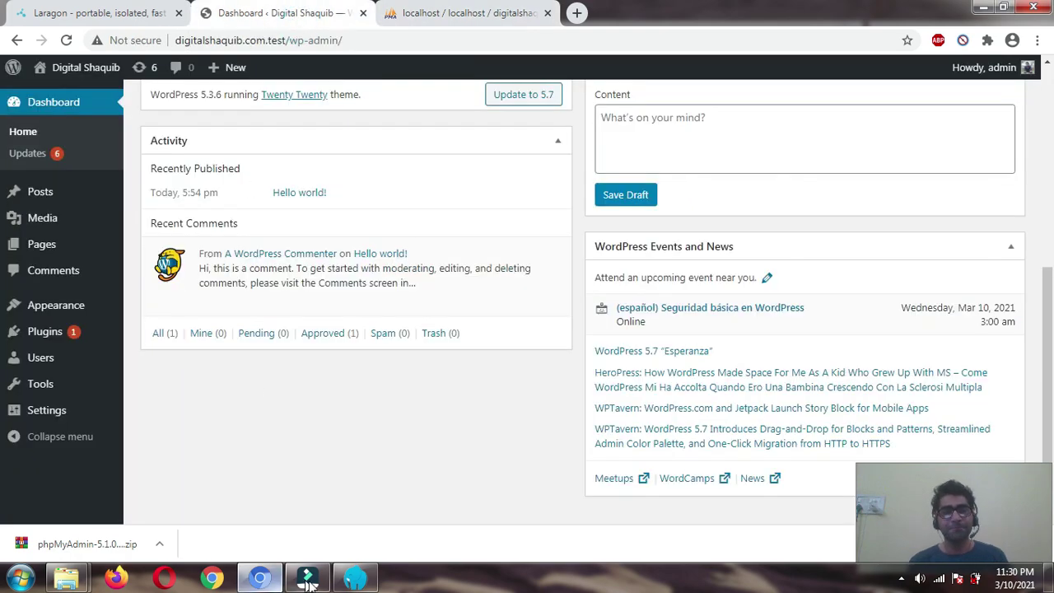
- Raise the Laragon window over the Dashboard, showing Apache on port 80 and MySQL on 3306
click(352, 580)
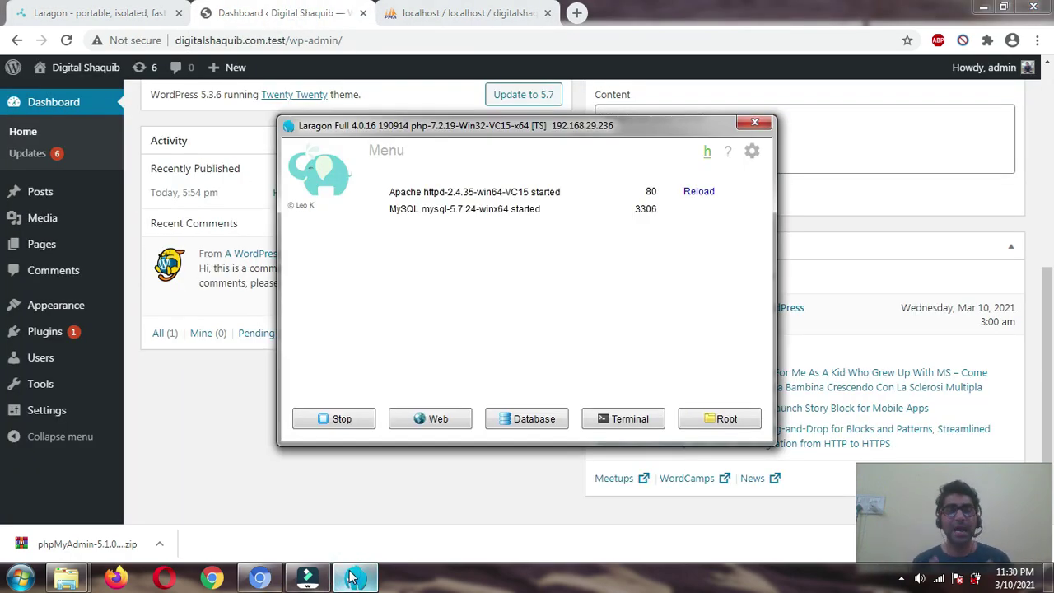
click(176, 400)
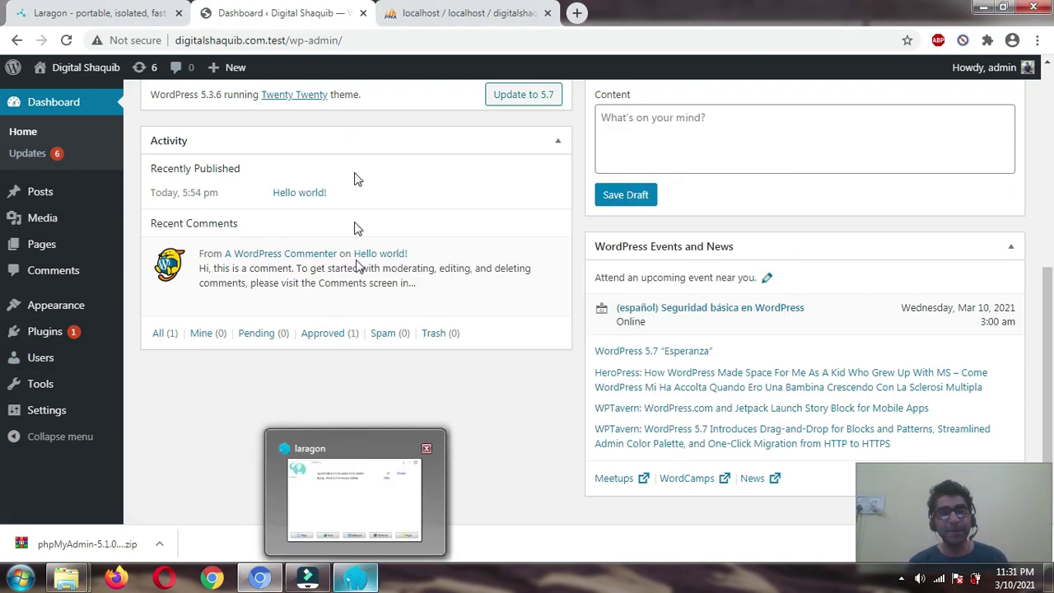
click(354, 580)
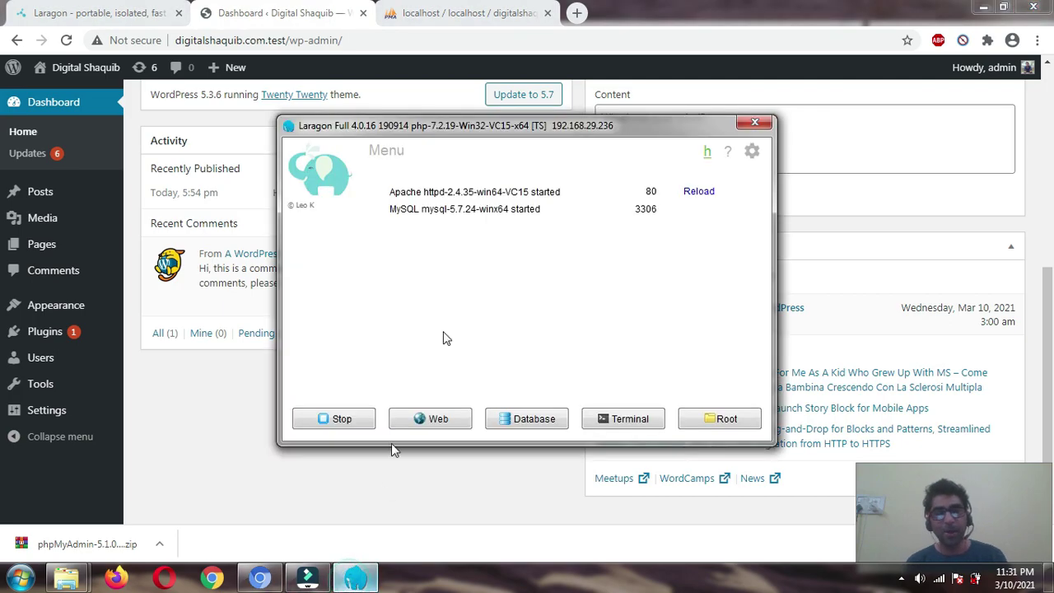